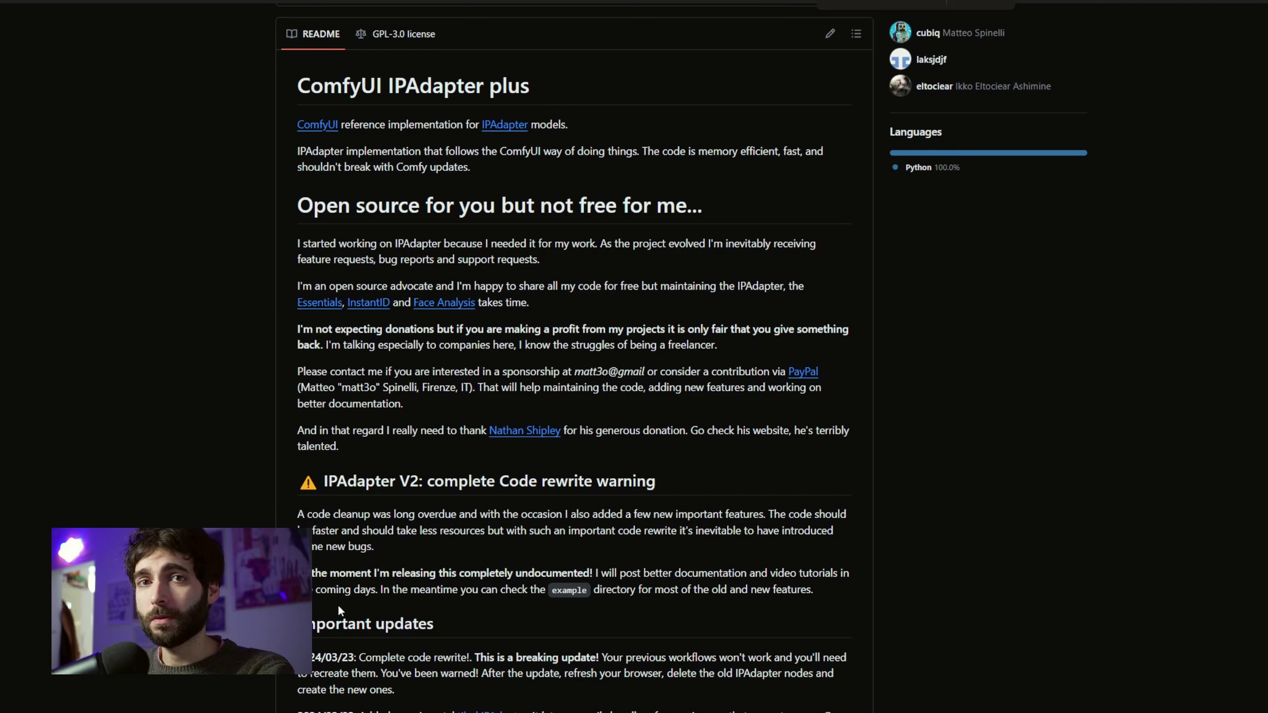
Step: Highlight the README sentence saying the IPAdapter rewrite is completely undocumented, then clear the highlight
drag(299, 573, 593, 573)
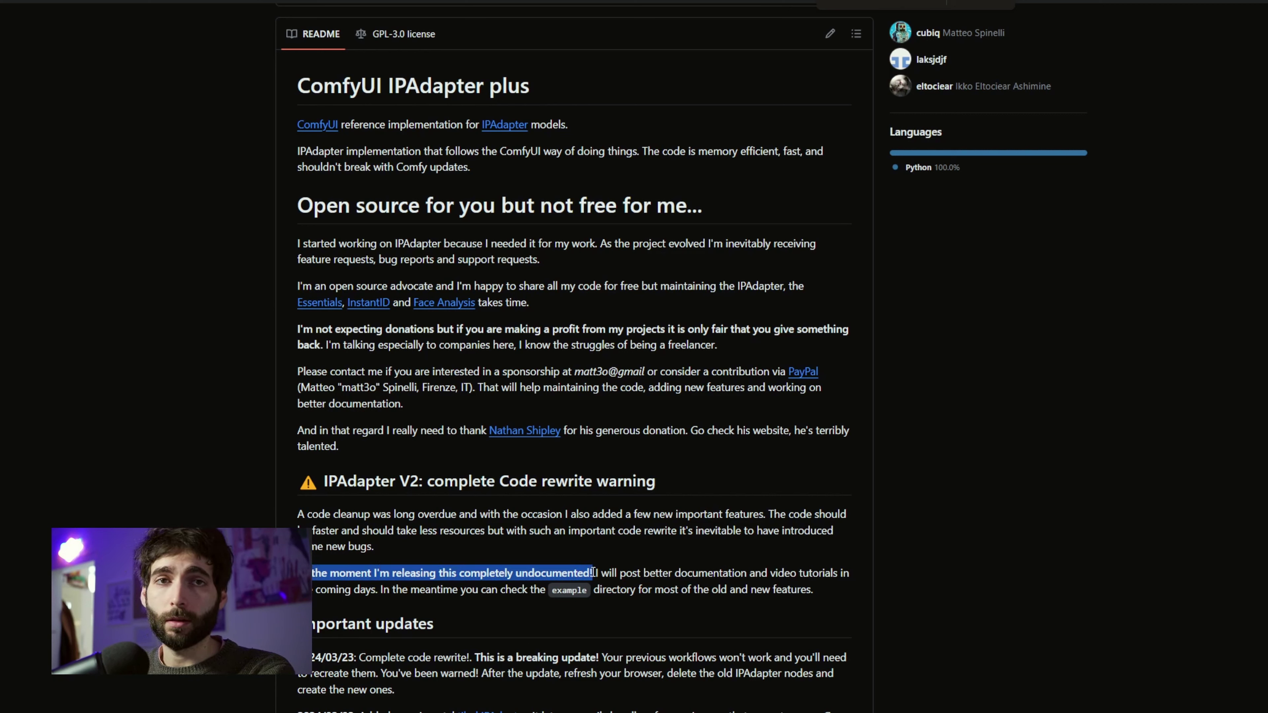
click(622, 630)
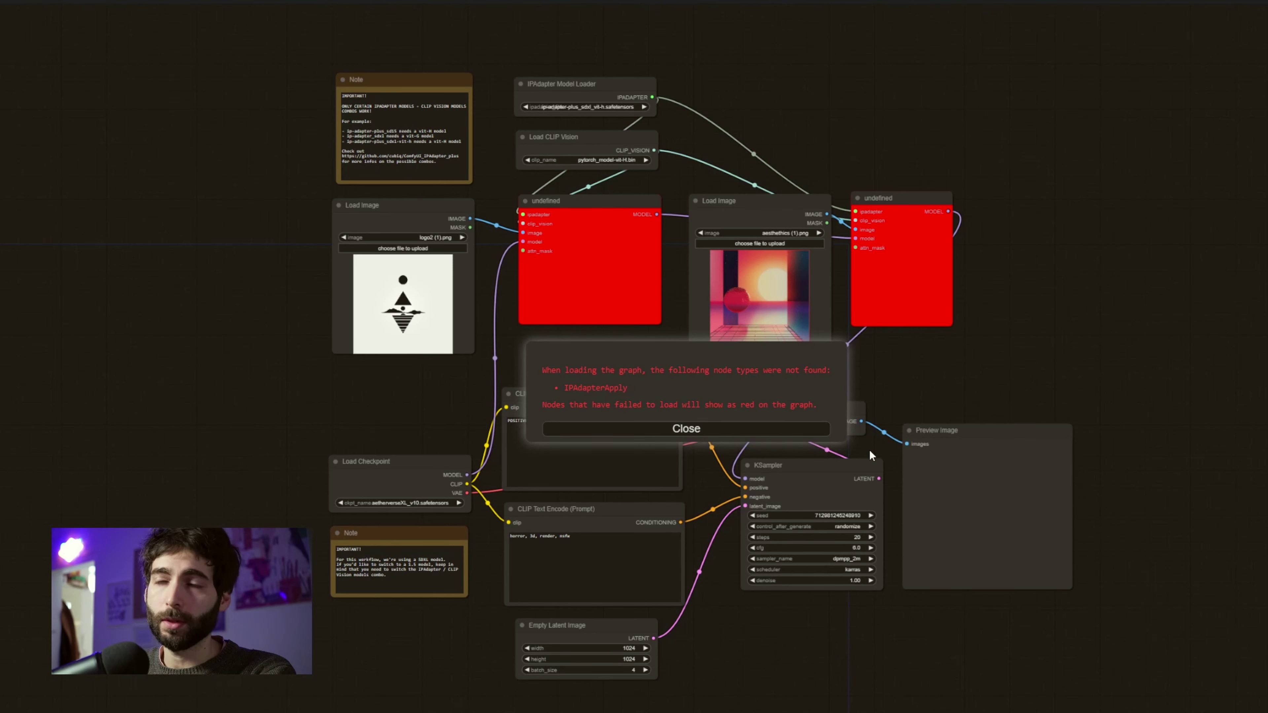
Step: Highlight the message listing IPAdapterApply as missing, then close the missing-node-types warning
drag(543, 369, 822, 405)
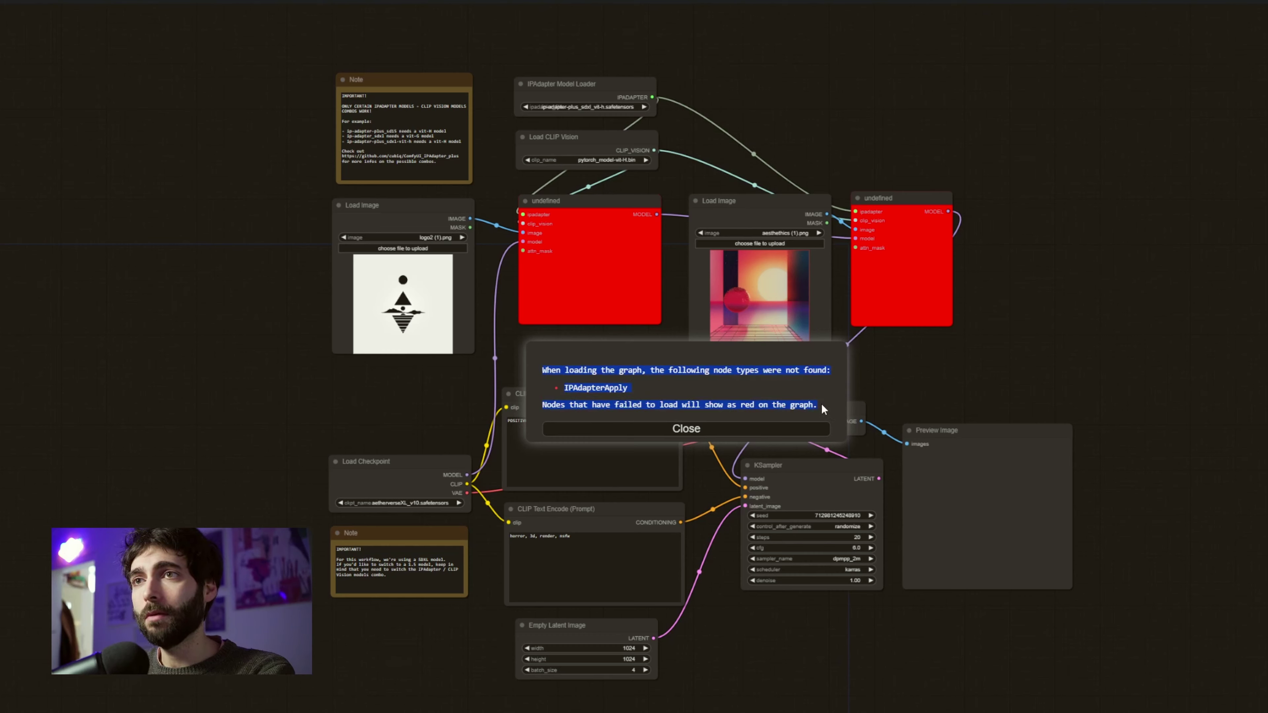
click(824, 399)
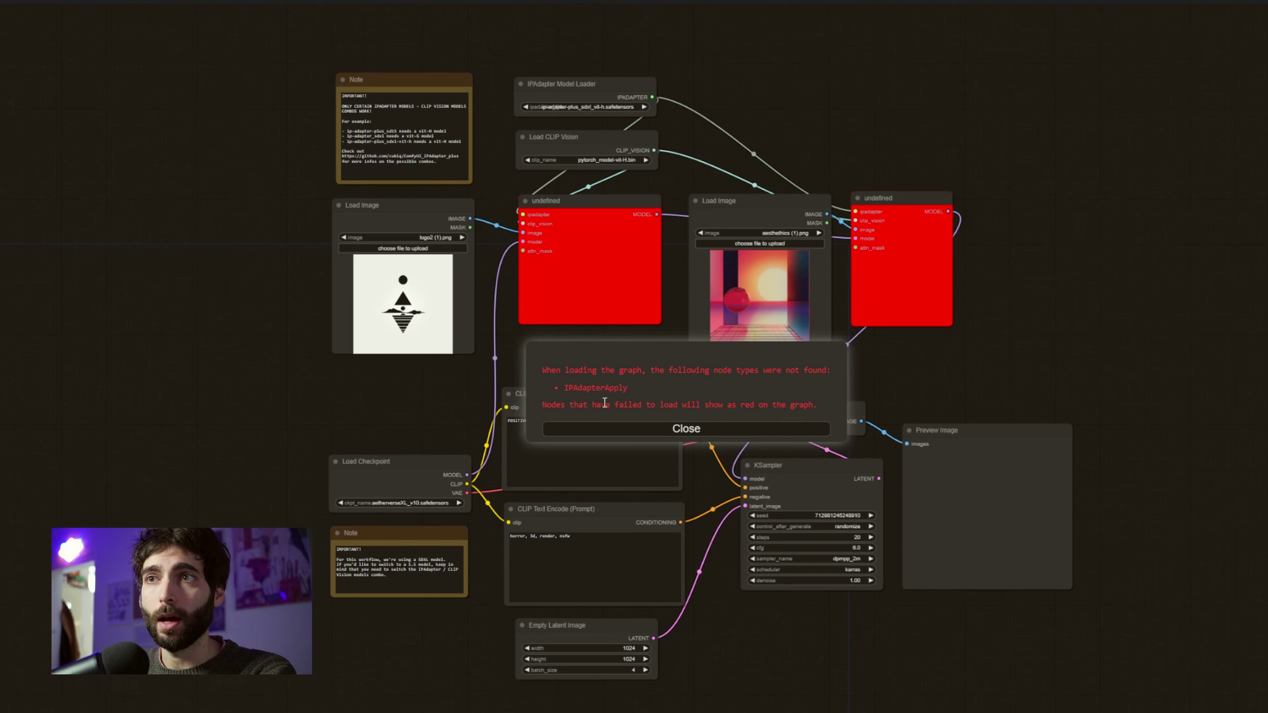
click(692, 433)
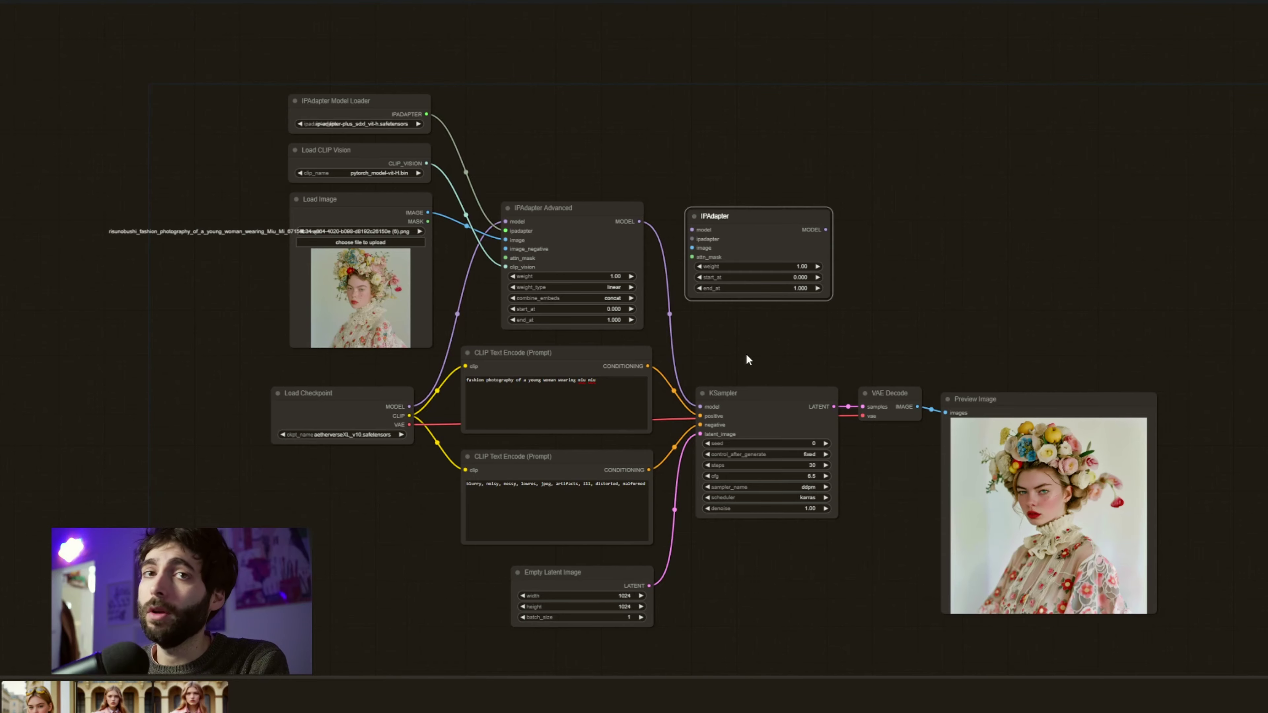
scroll(667, 244, up, 8)
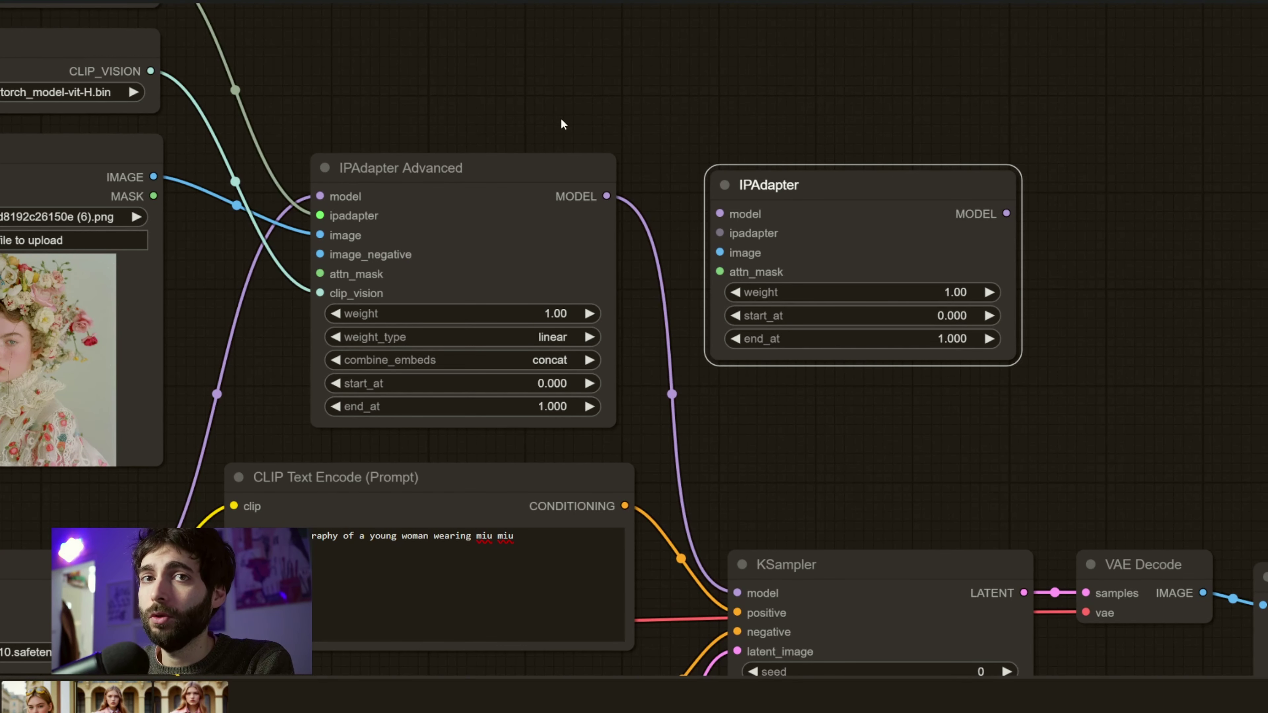
click(558, 164)
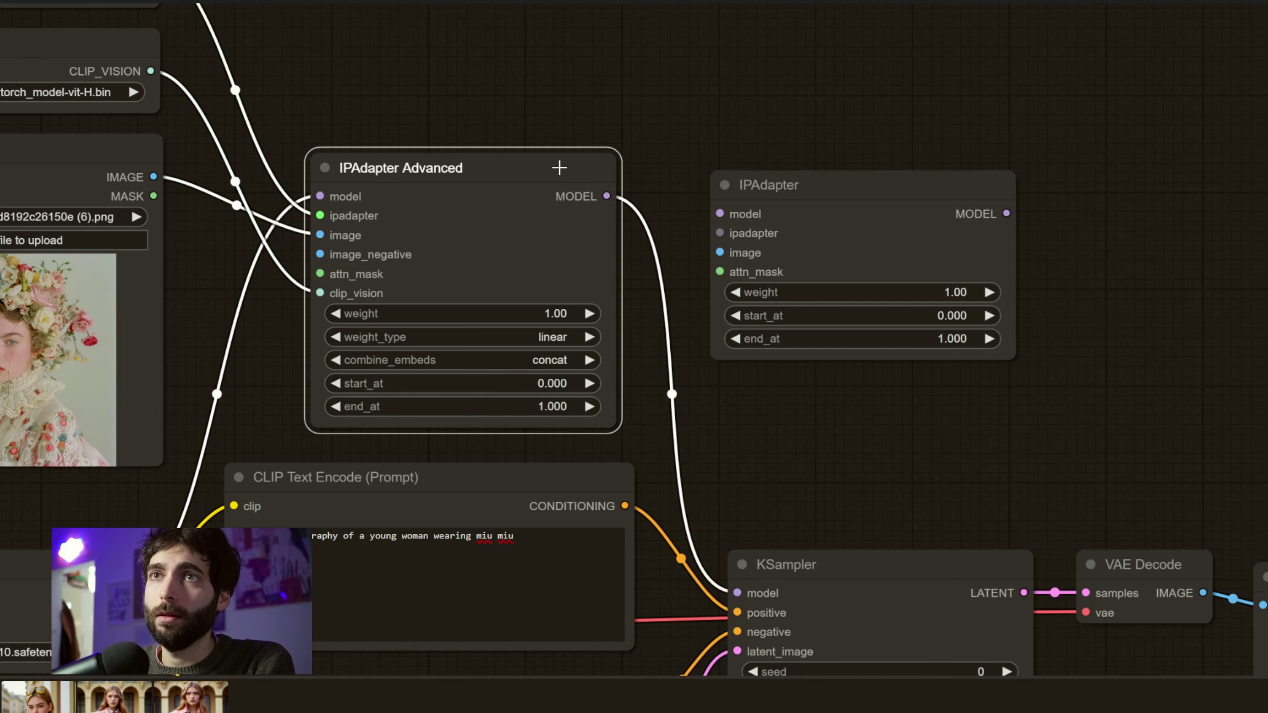
click(813, 192)
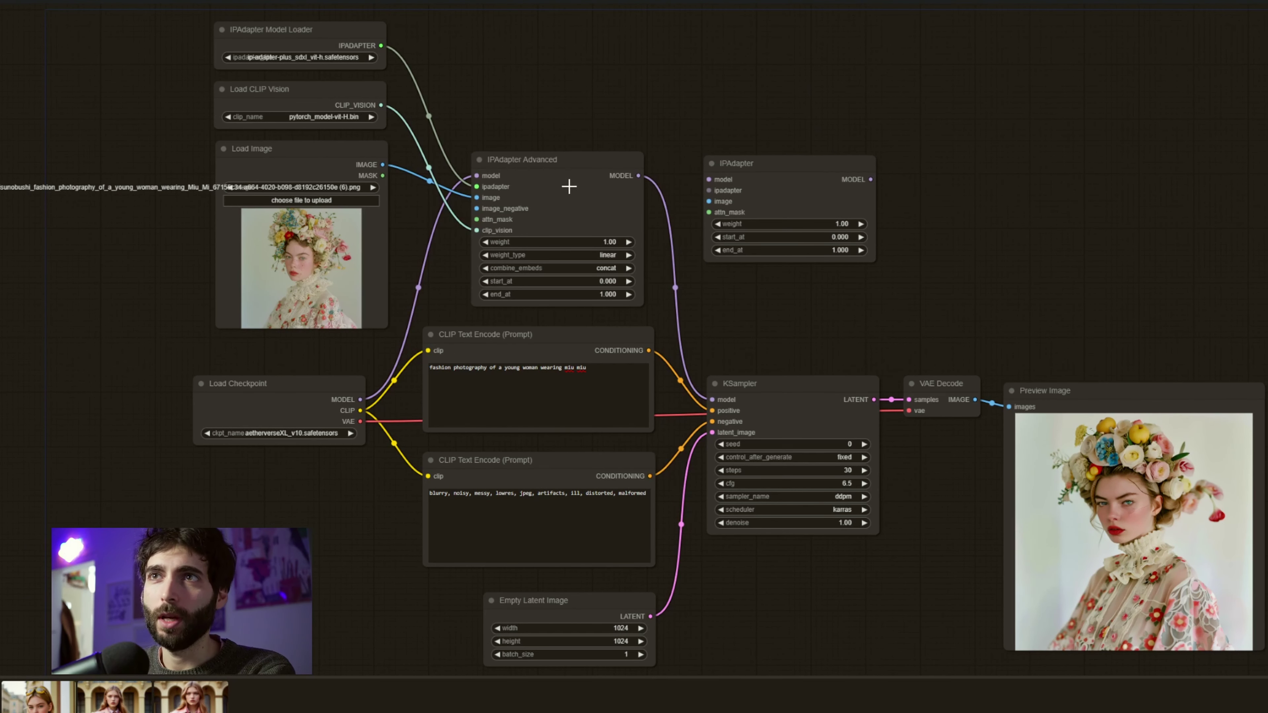
Step: Delete the plain IPAdapter node from the graph
drag(801, 163, 799, 166)
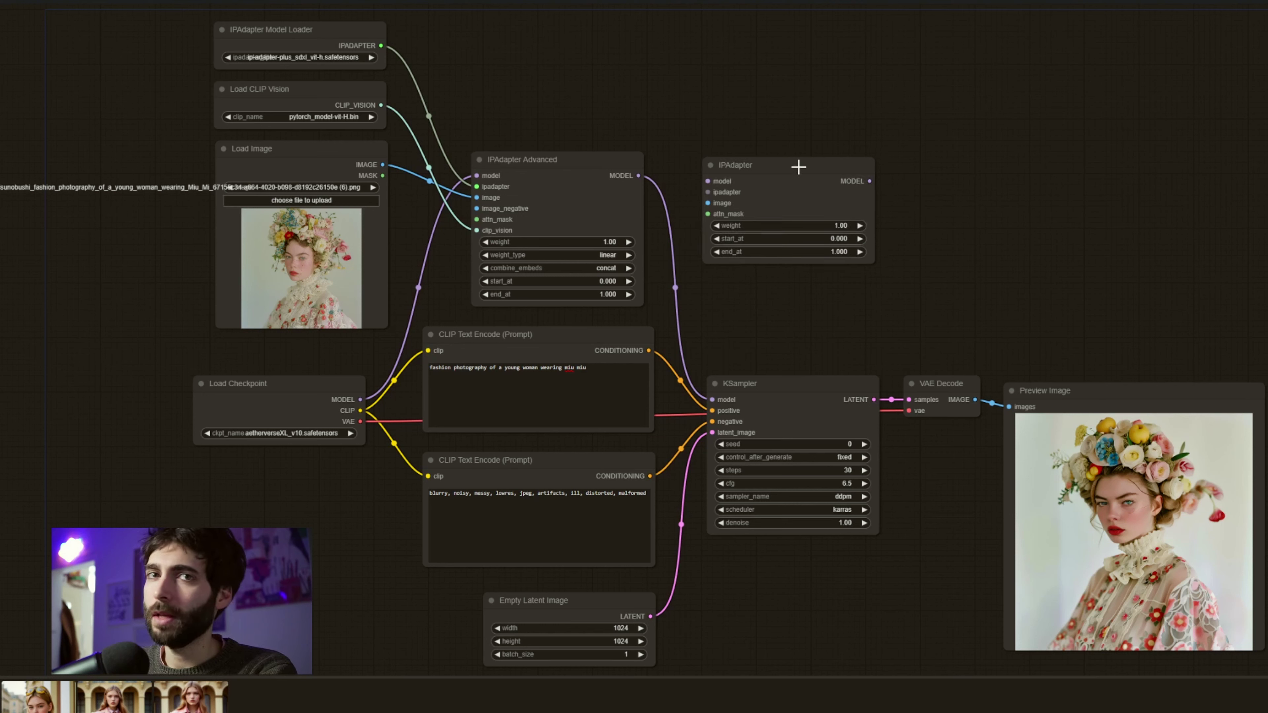
click(799, 166)
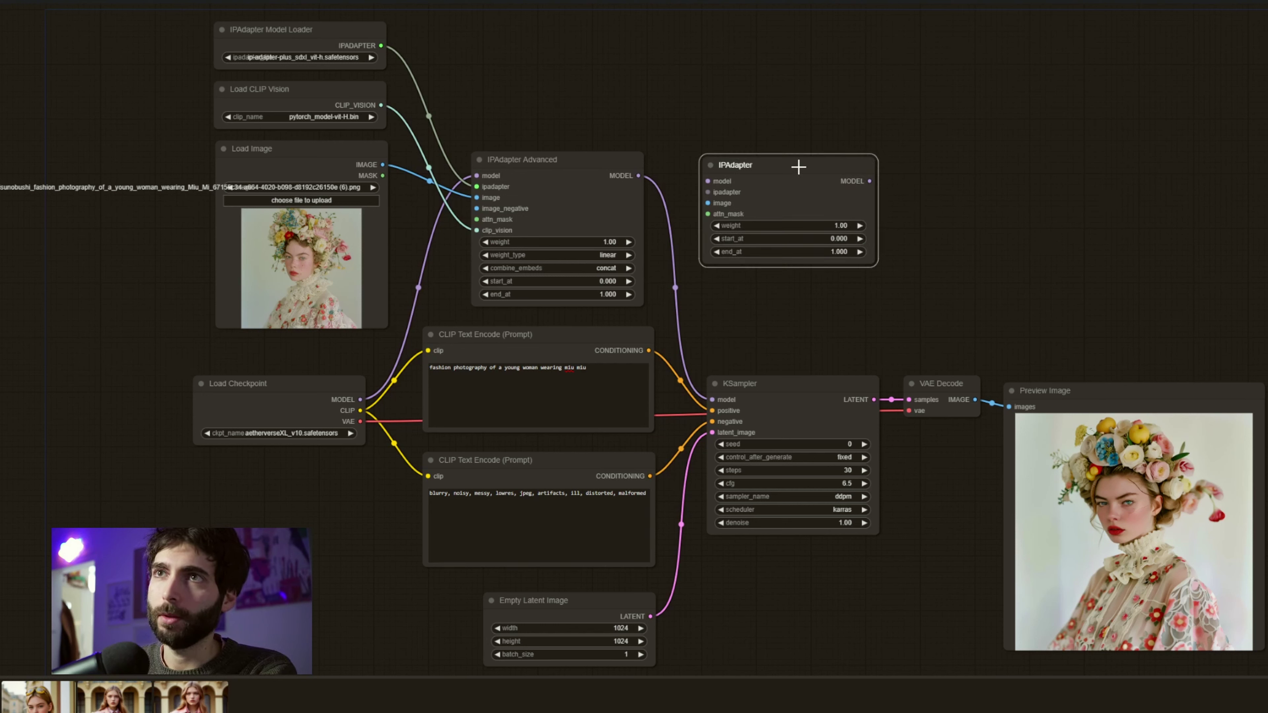
key(Delete)
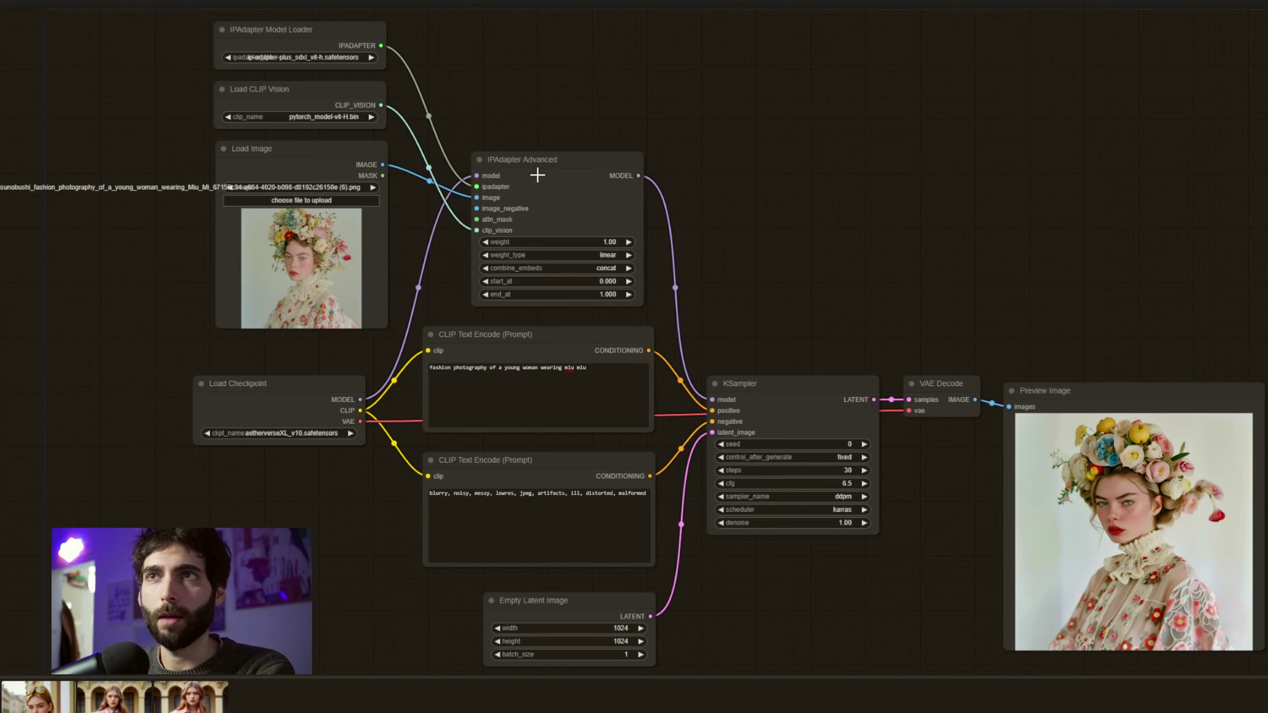
Step: Show the Load Checkpoint, IPAdapter Advanced and KSampler connections
scroll(428, 92, up, 4)
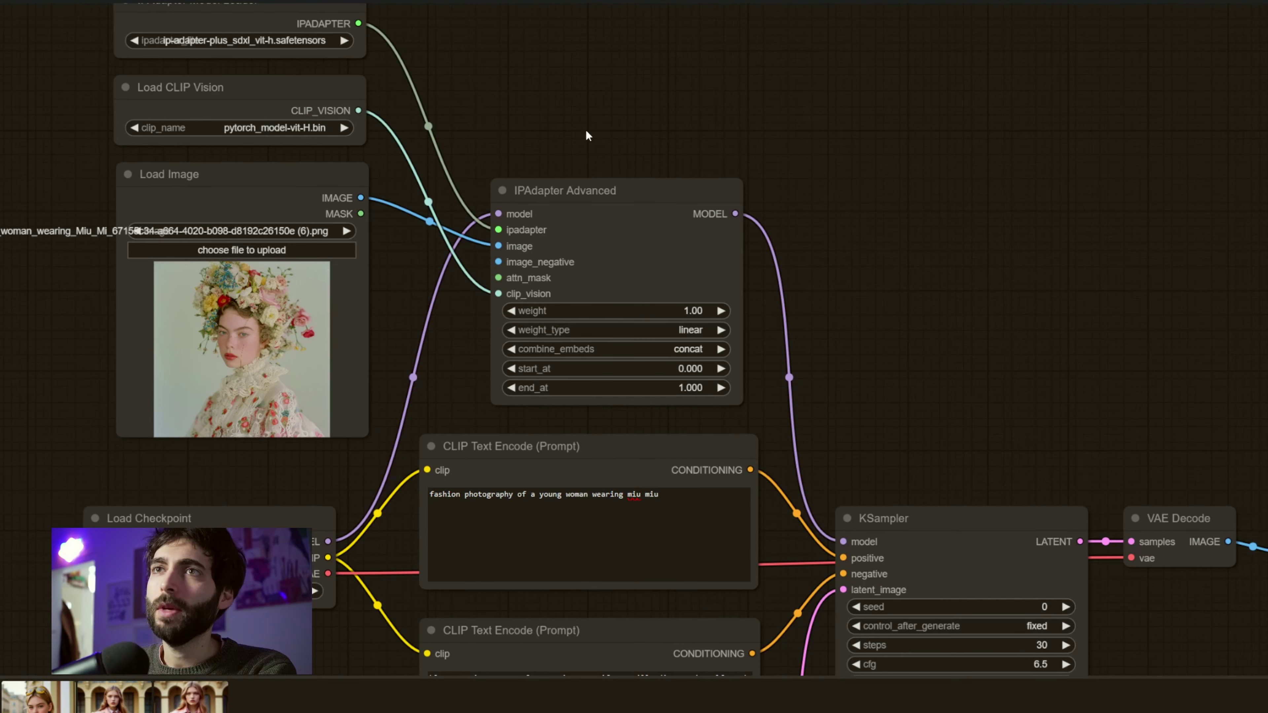
drag(587, 135, 645, 200)
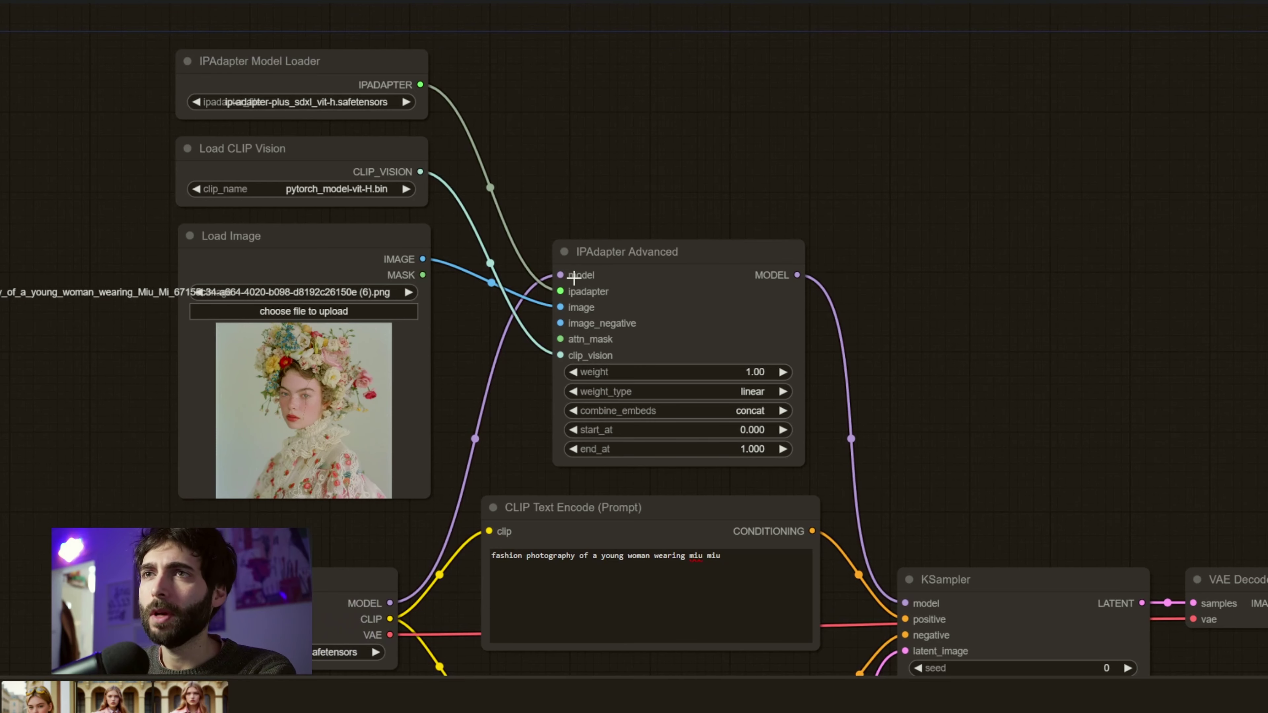
click(317, 585)
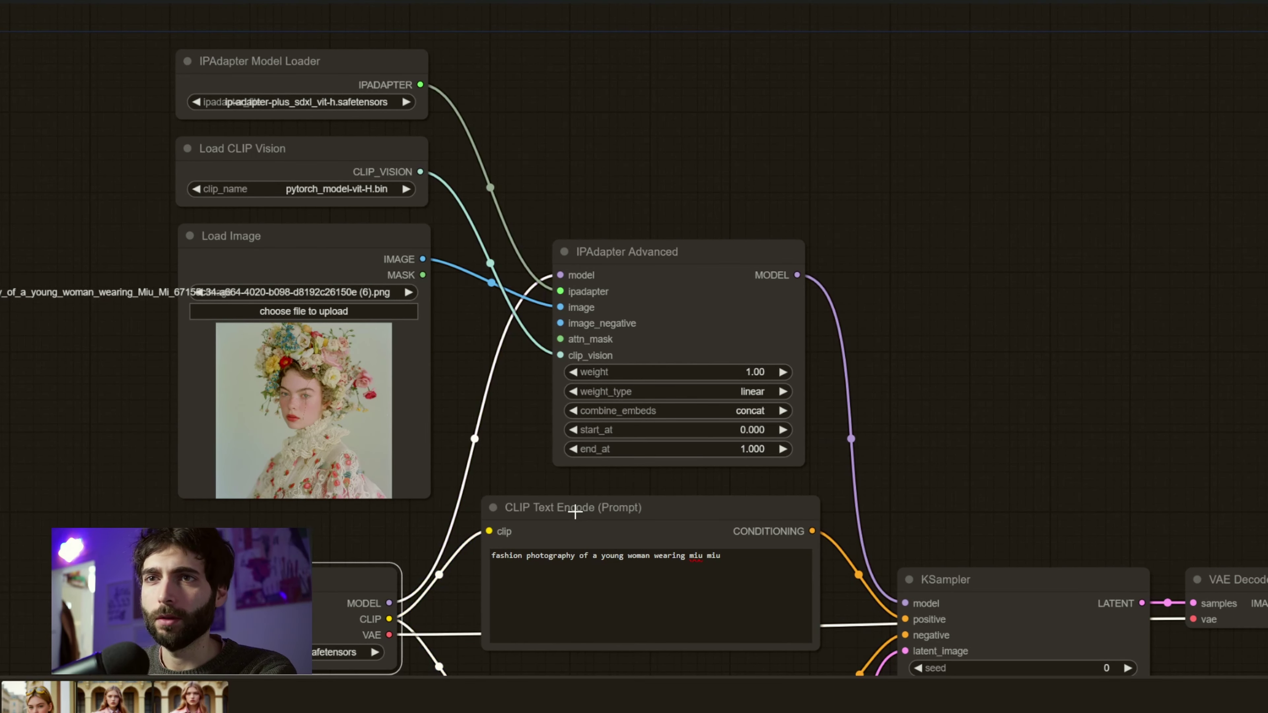
click(618, 252)
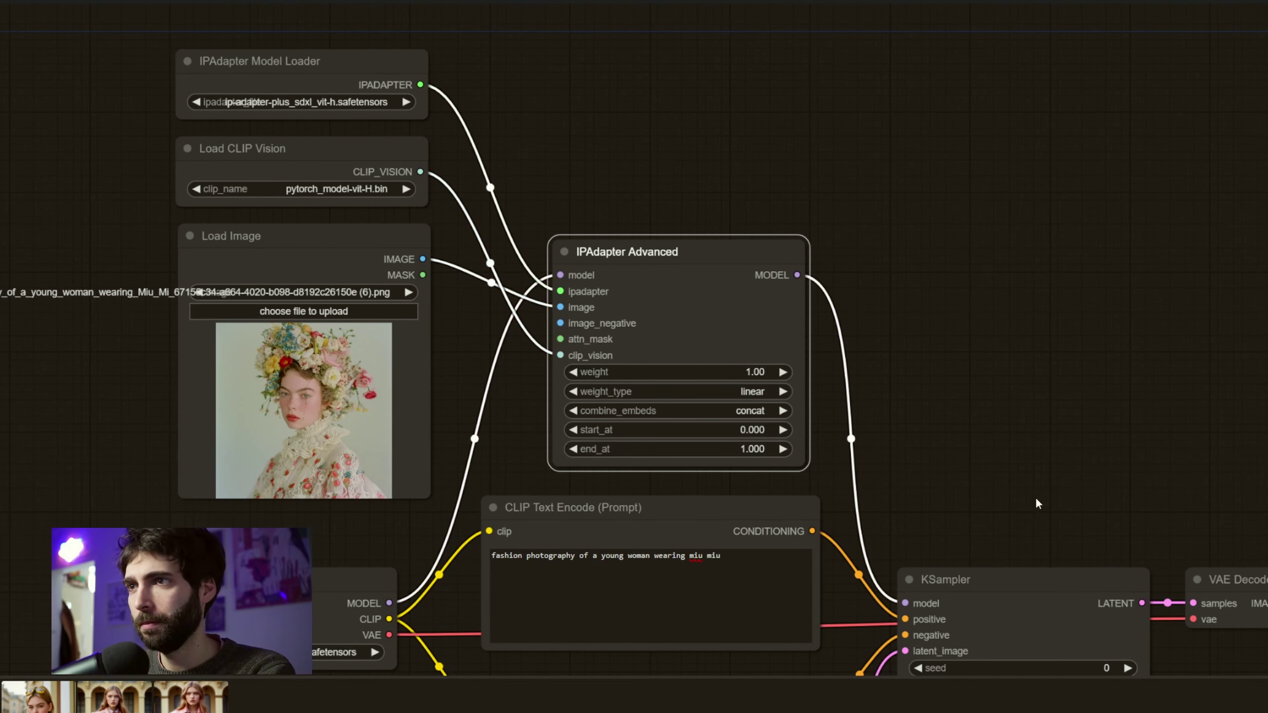
scroll(1038, 503, down, 5)
click(1010, 396)
scroll(1013, 399, up, 4)
scroll(1014, 400, left, 2)
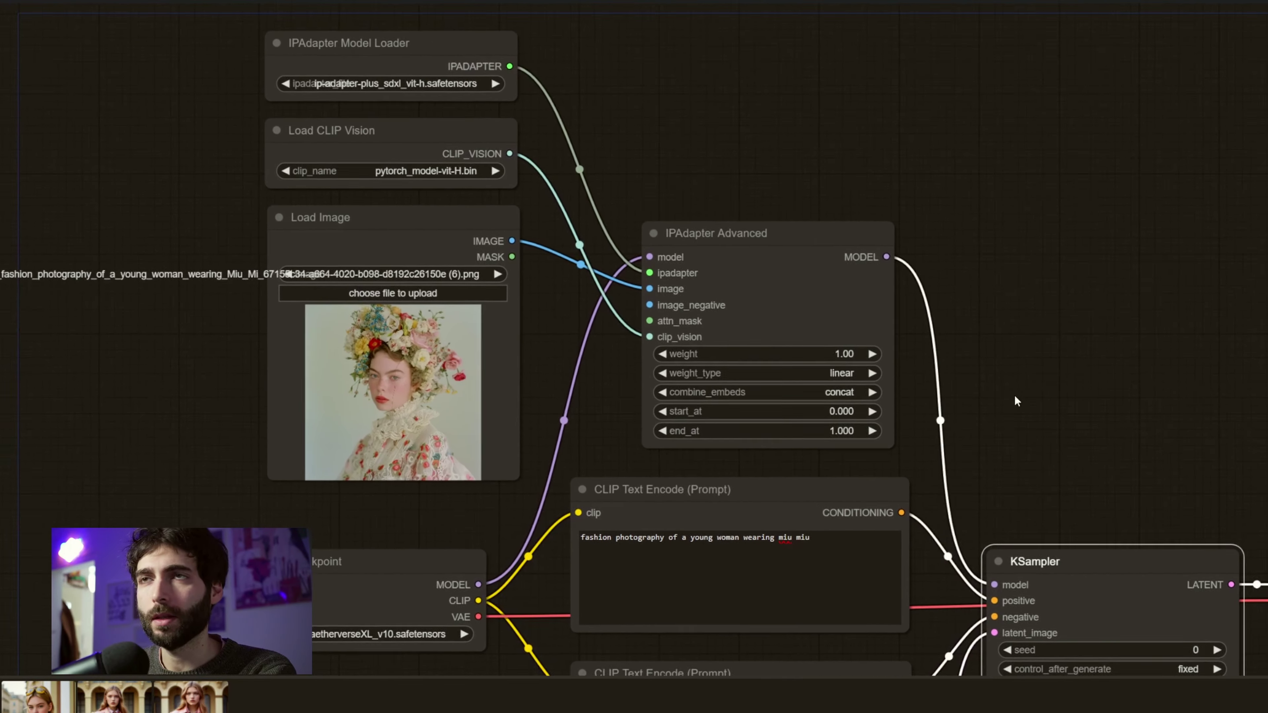
scroll(1017, 401, up, 1)
scroll(1016, 402, left, 1)
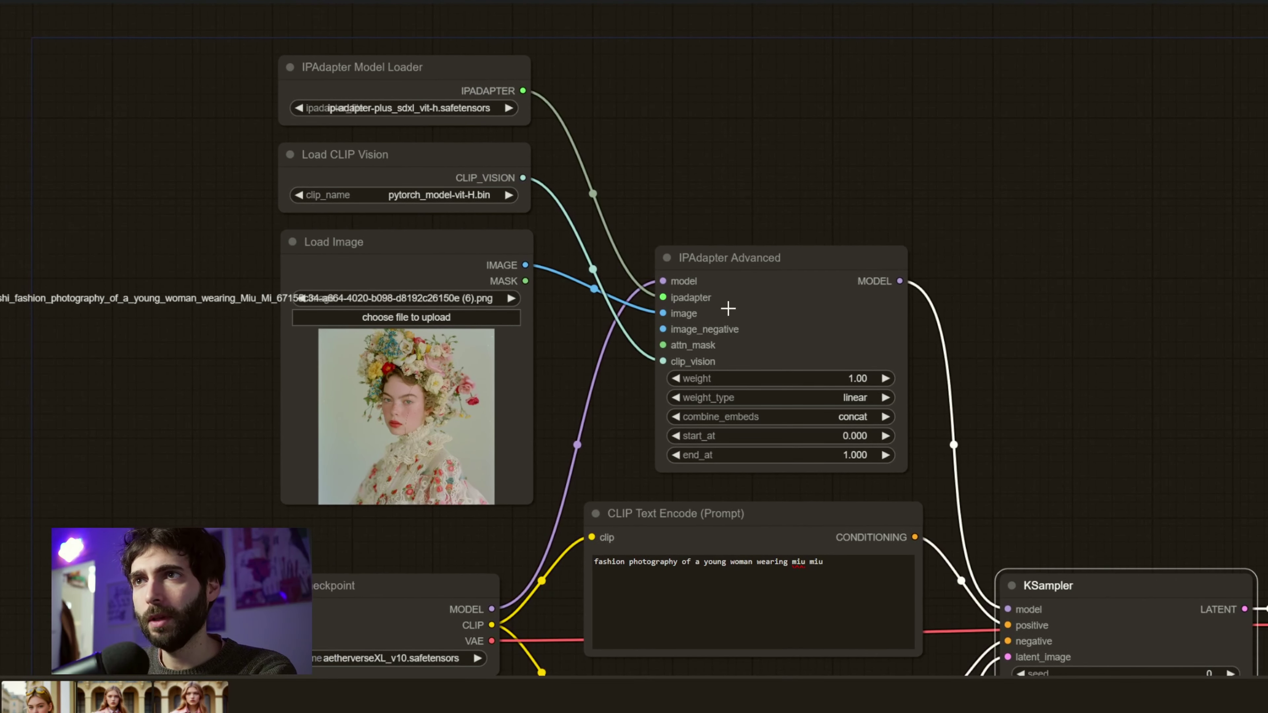
Step: Trace the IPAdapter Model Loader, reference image and Load CLIP Vision links into IPAdapter Advanced
click(299, 74)
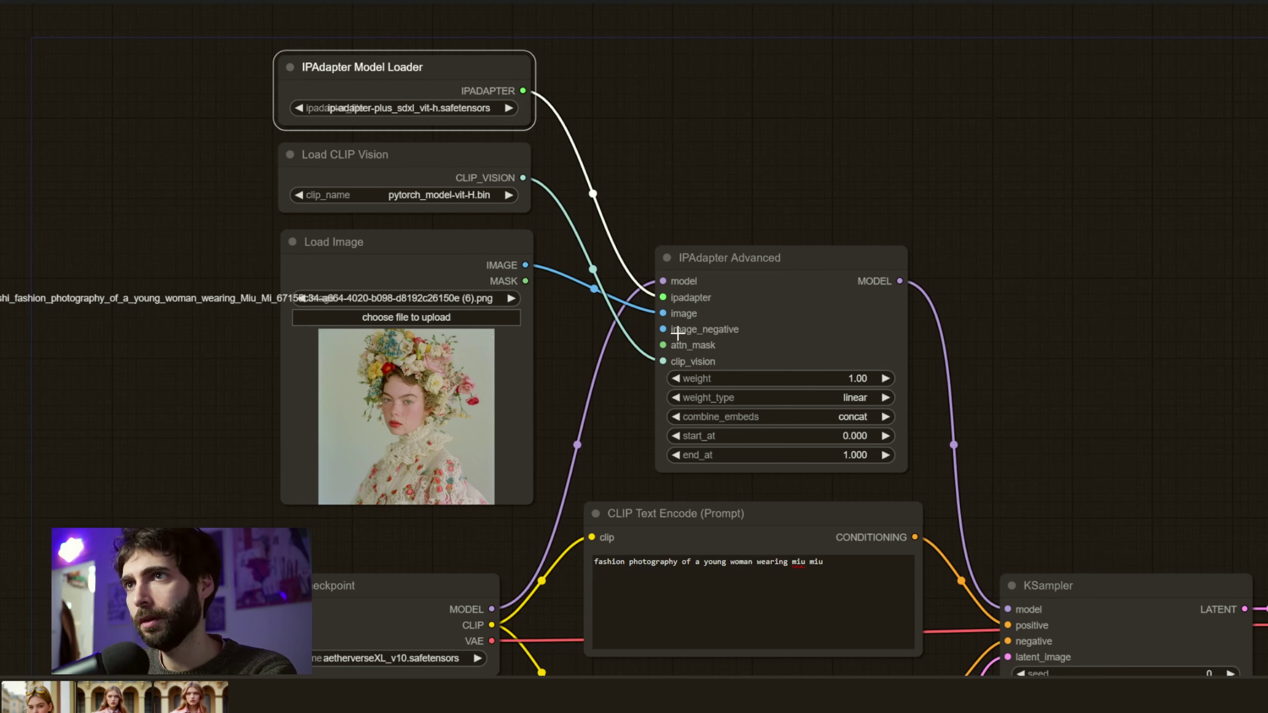
click(721, 262)
click(408, 256)
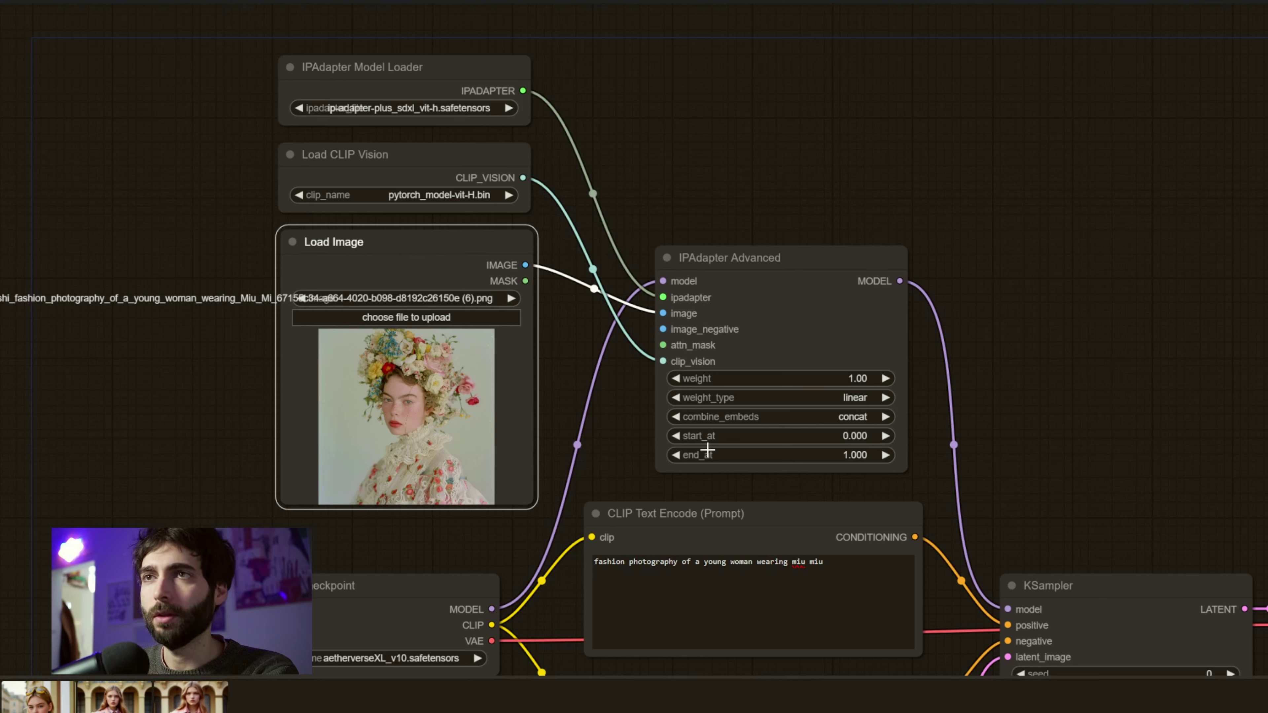
click(459, 157)
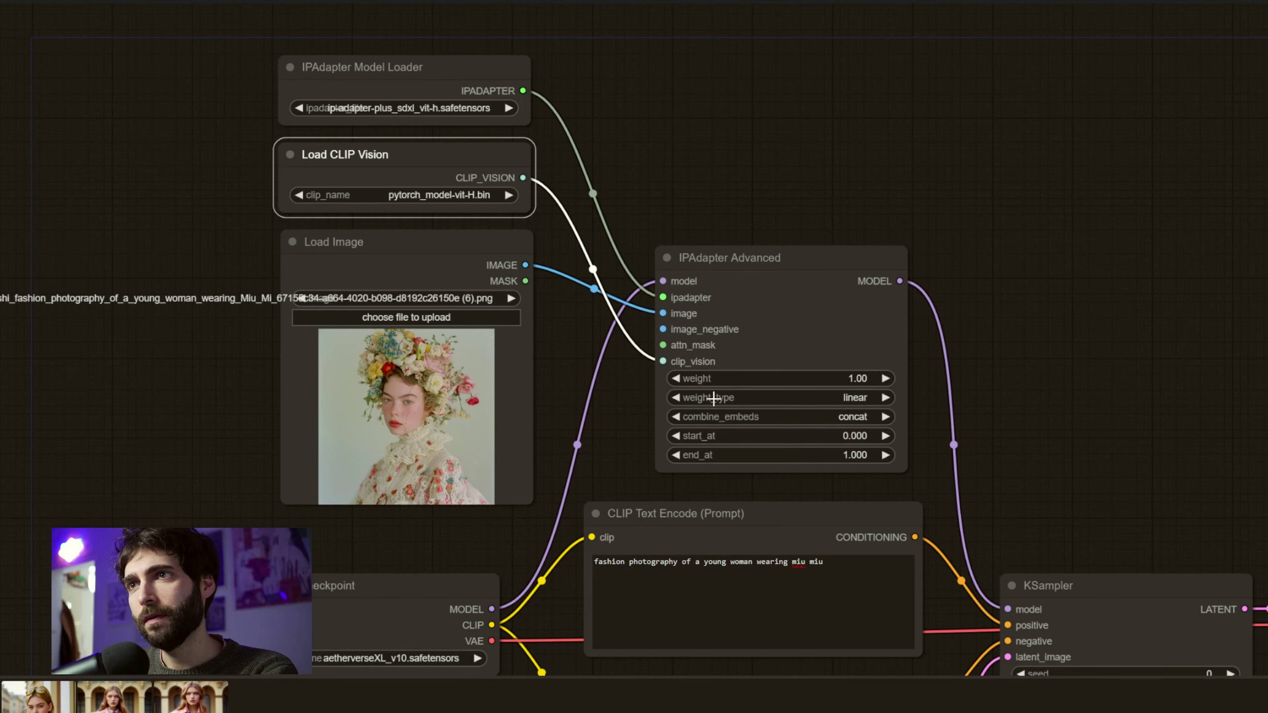
drag(514, 390, 509, 391)
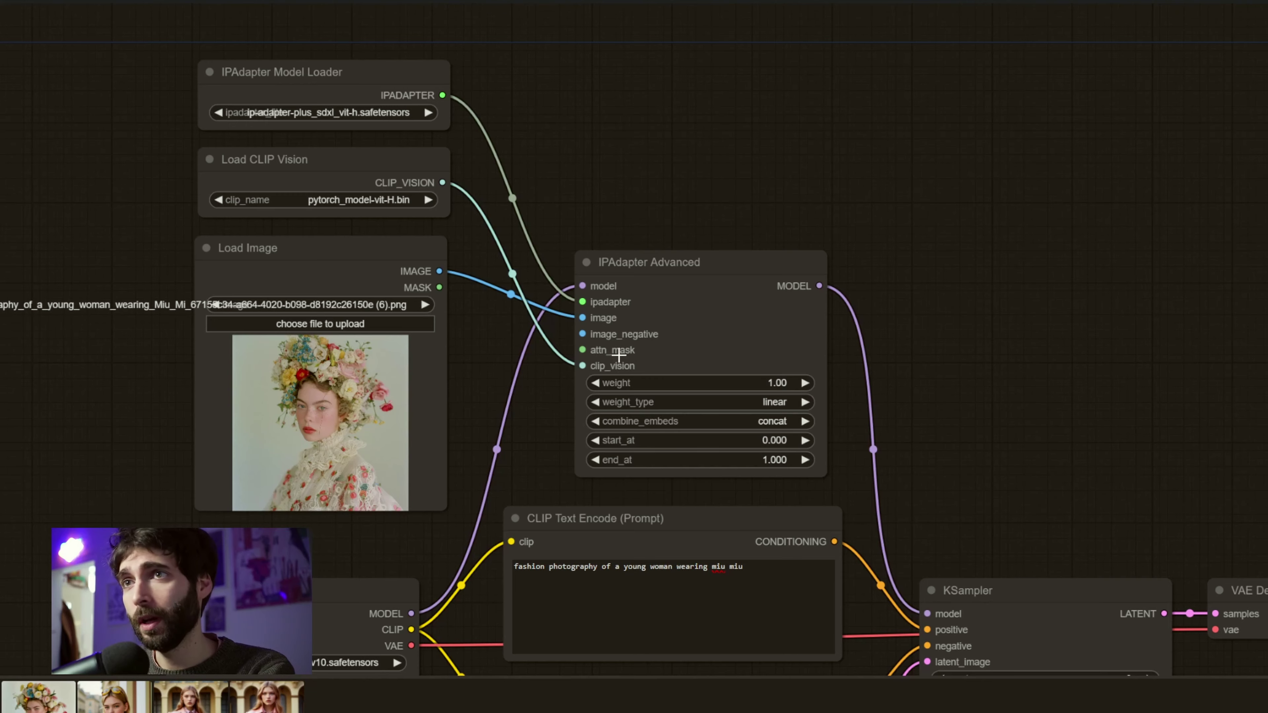
drag(975, 407, 961, 410)
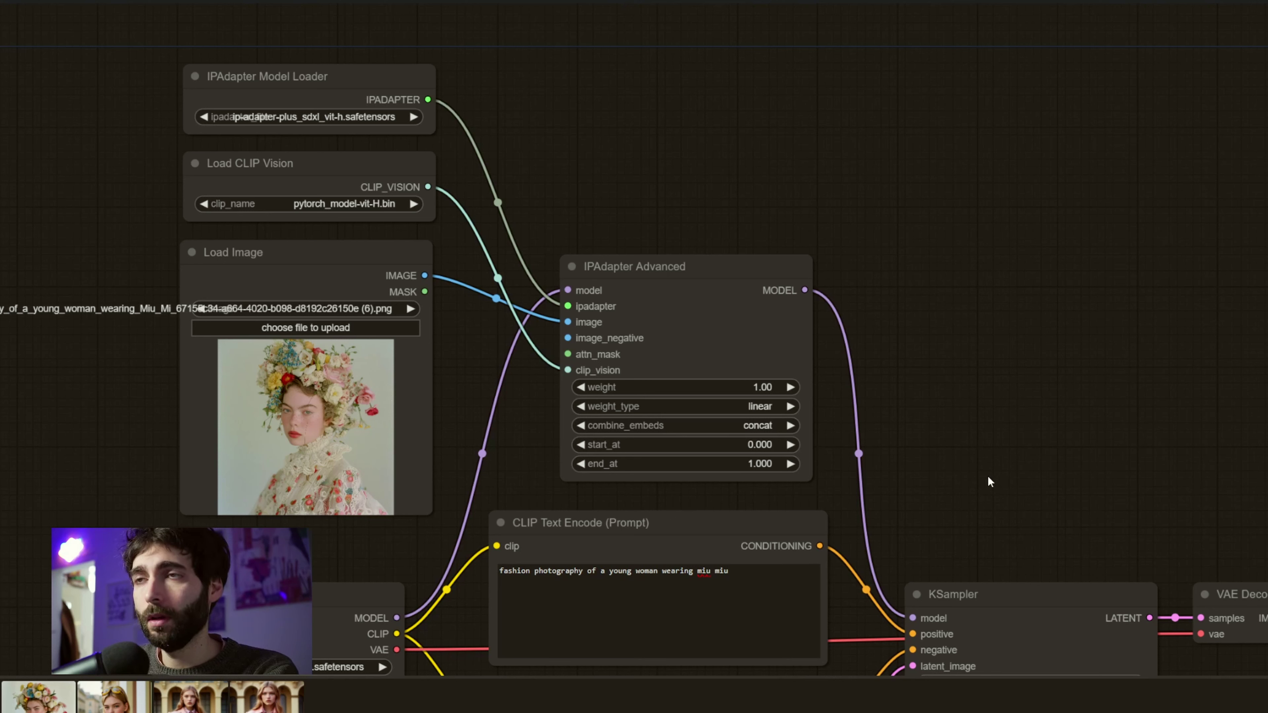
scroll(988, 478, down, 3)
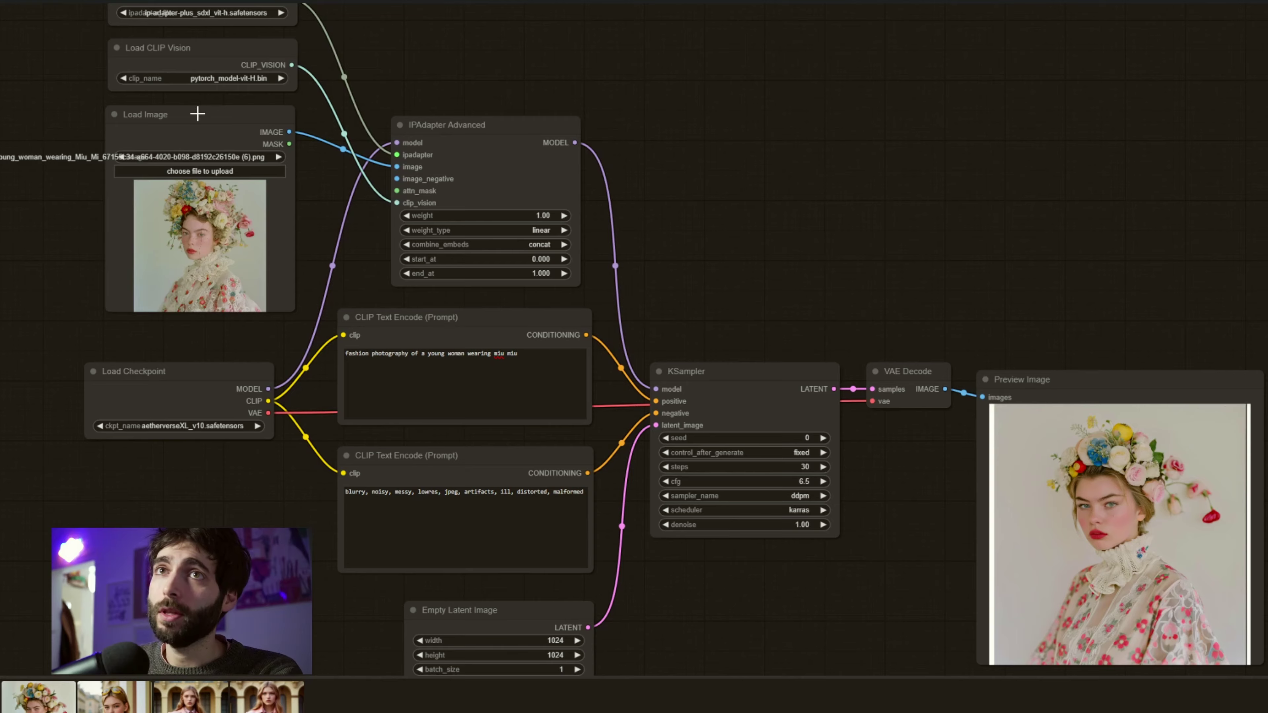
click(195, 114)
scroll(696, 275, up, 5)
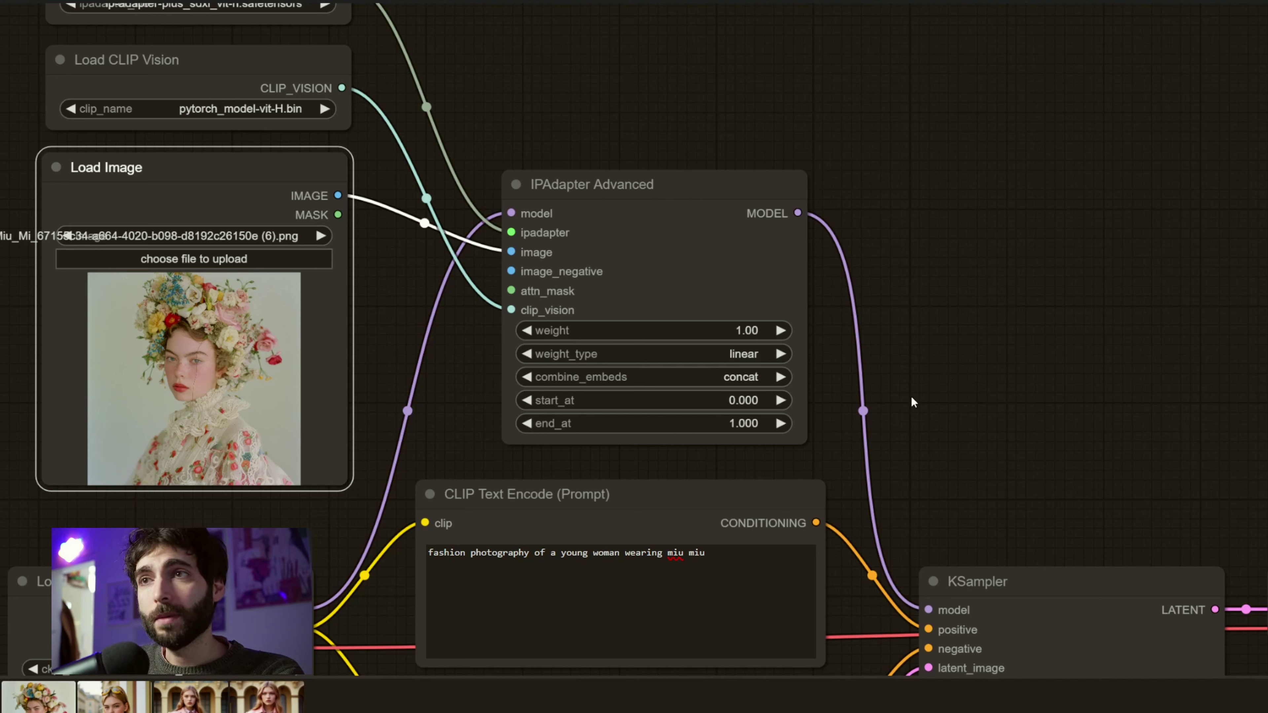
Step: Open IPAdapter Advanced's weight_type options to choose ease in-out
click(743, 353)
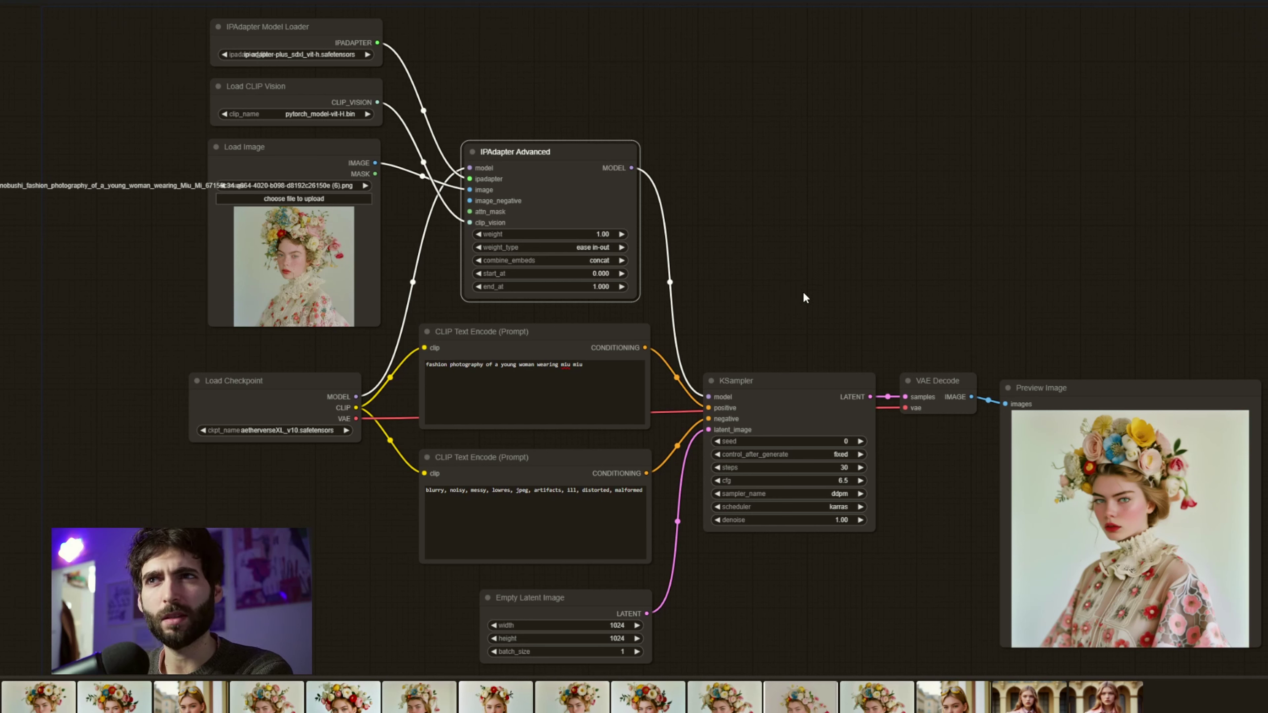
Step: Flip back and forth through the generated flower-crowned portraits in the full-size viewer
click(587, 250)
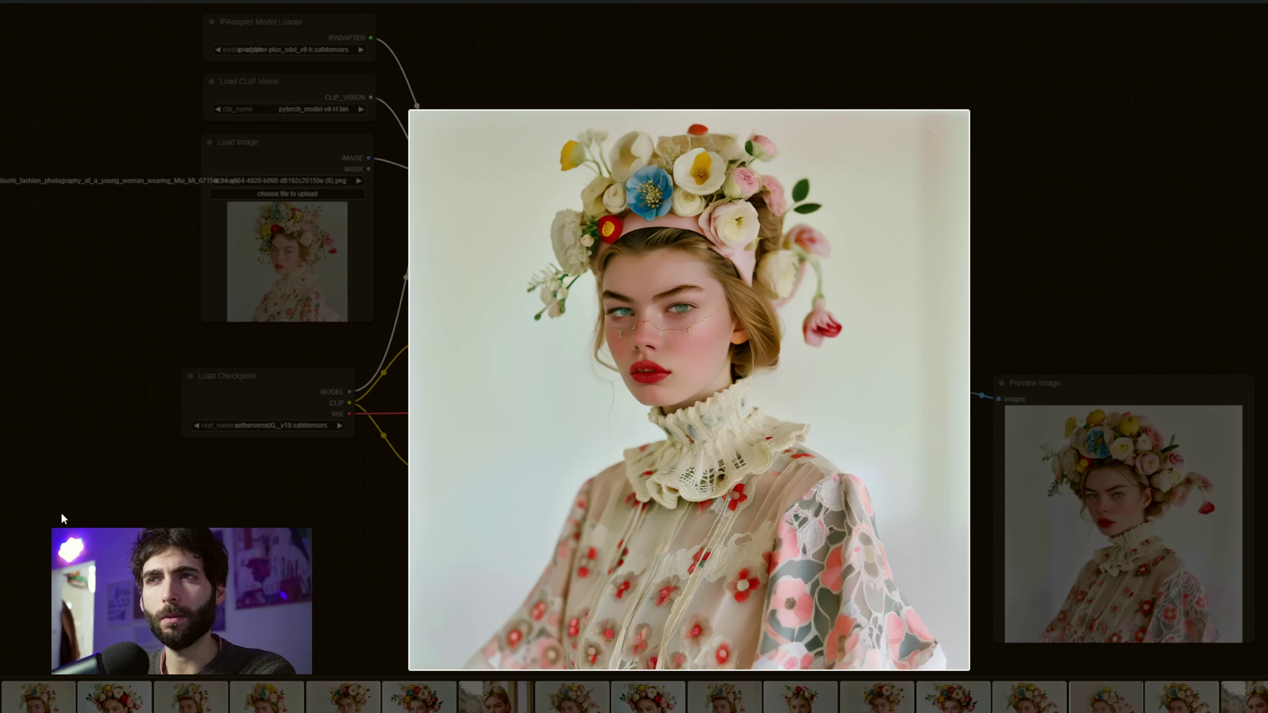
key(Right)
key(Right)
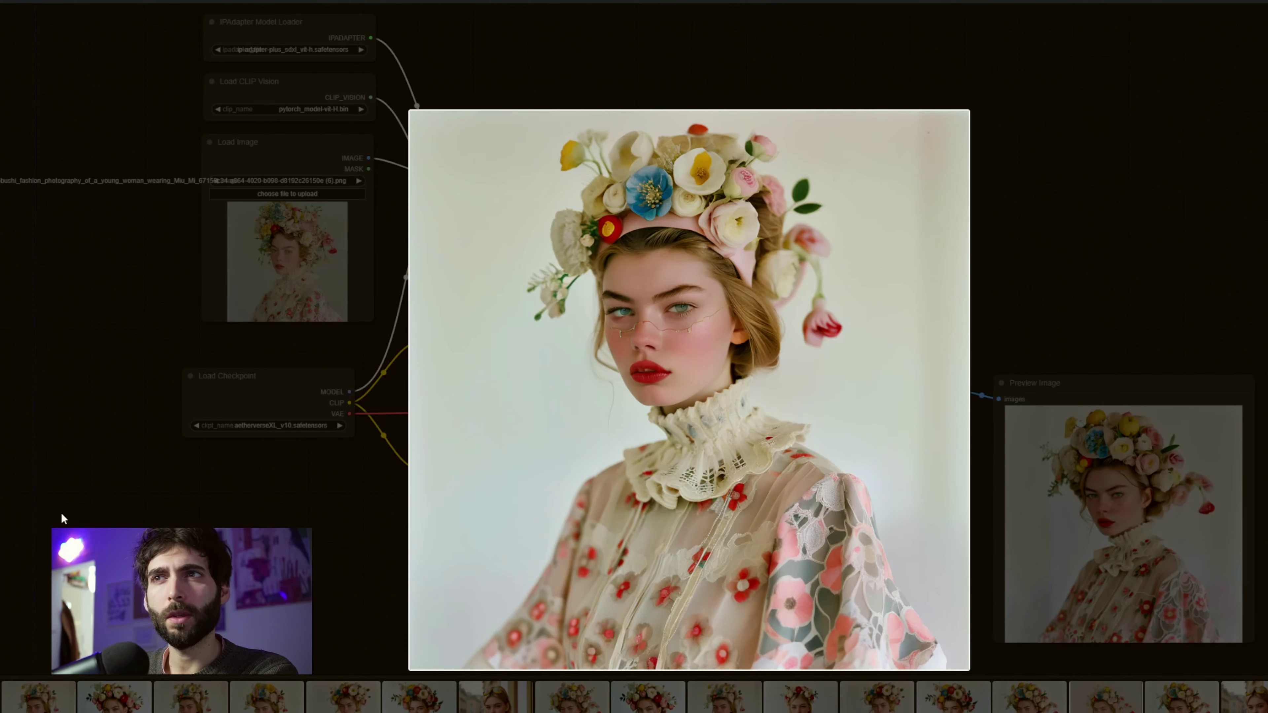
key(Left)
key(Right)
key(Right)
key(Right)
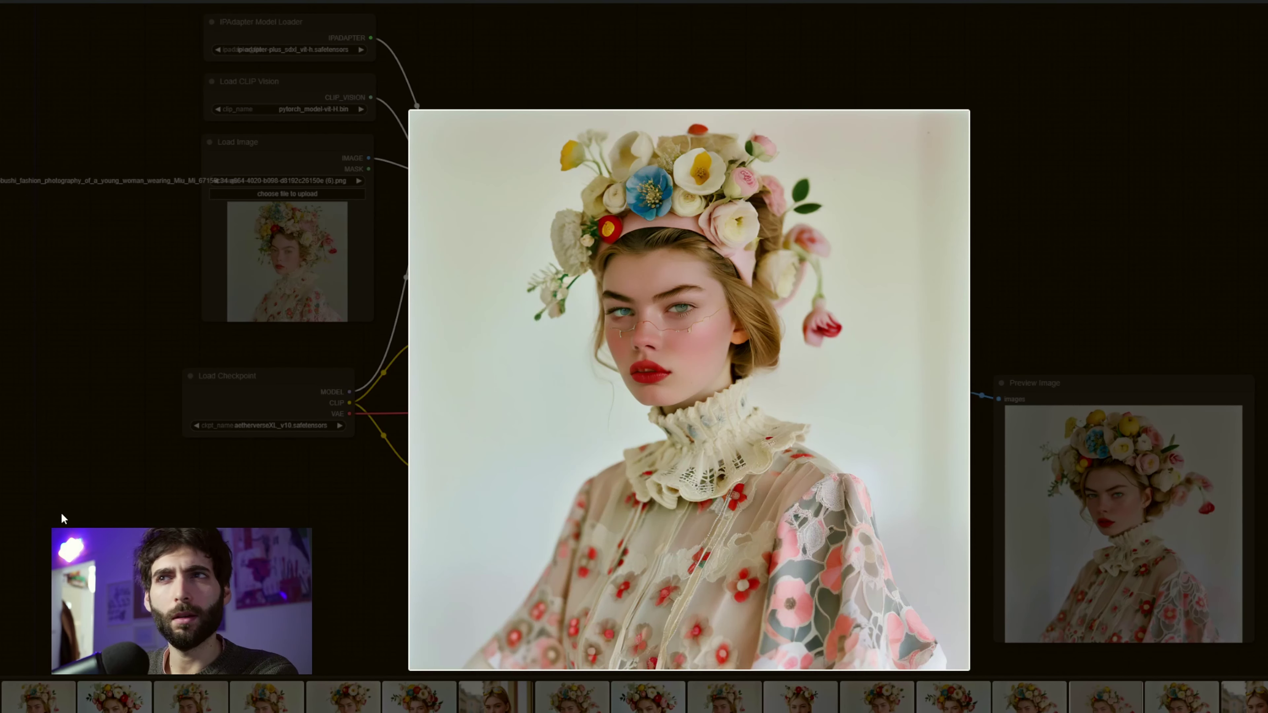
key(Left)
key(Left)
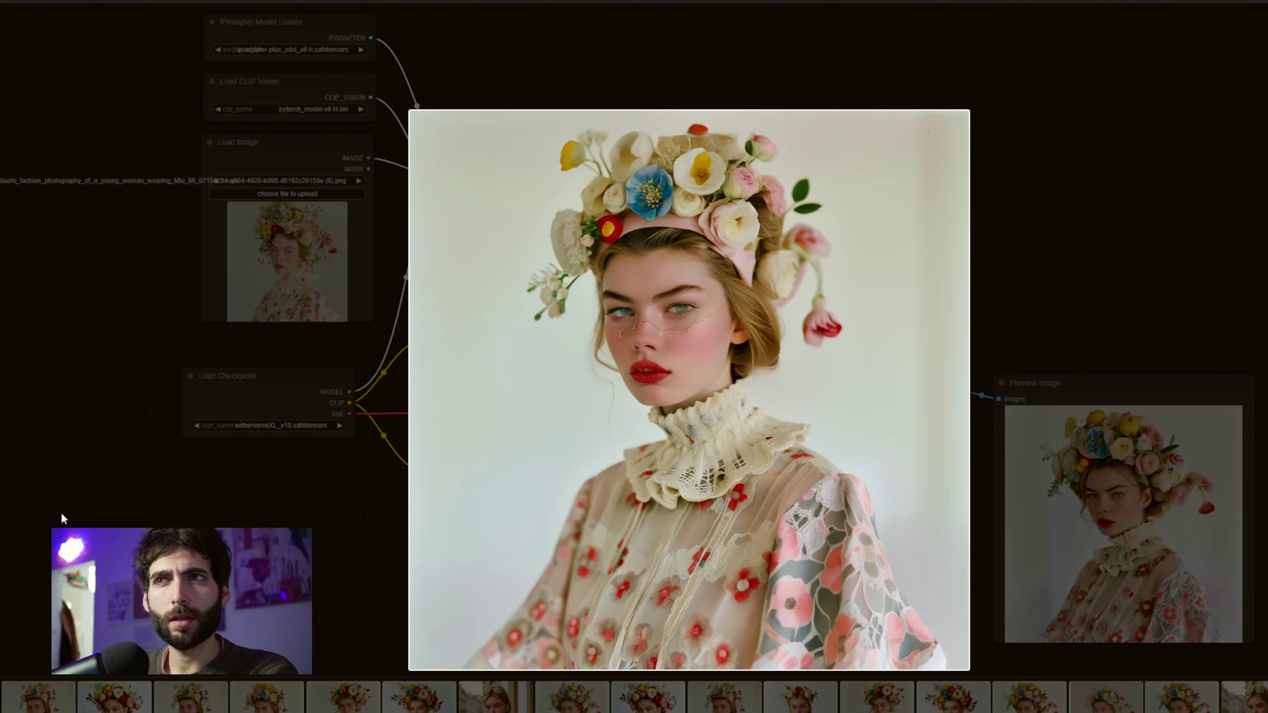
key(Right)
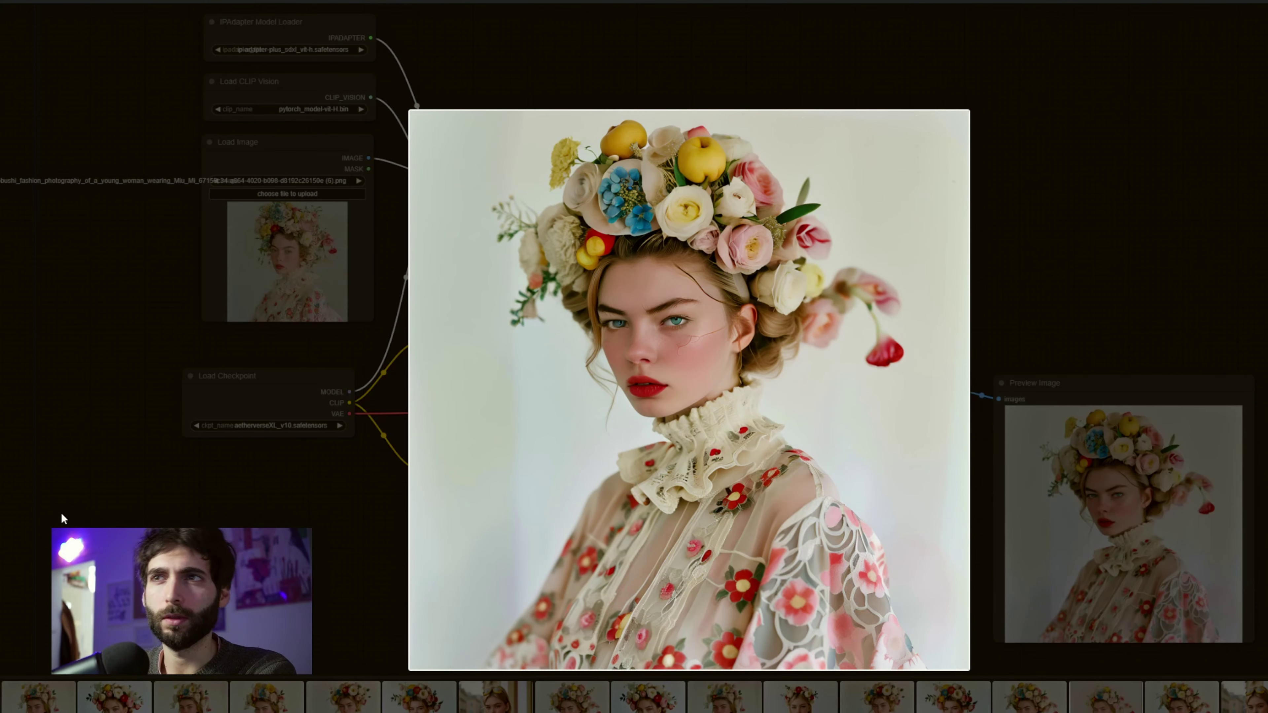
key(Right)
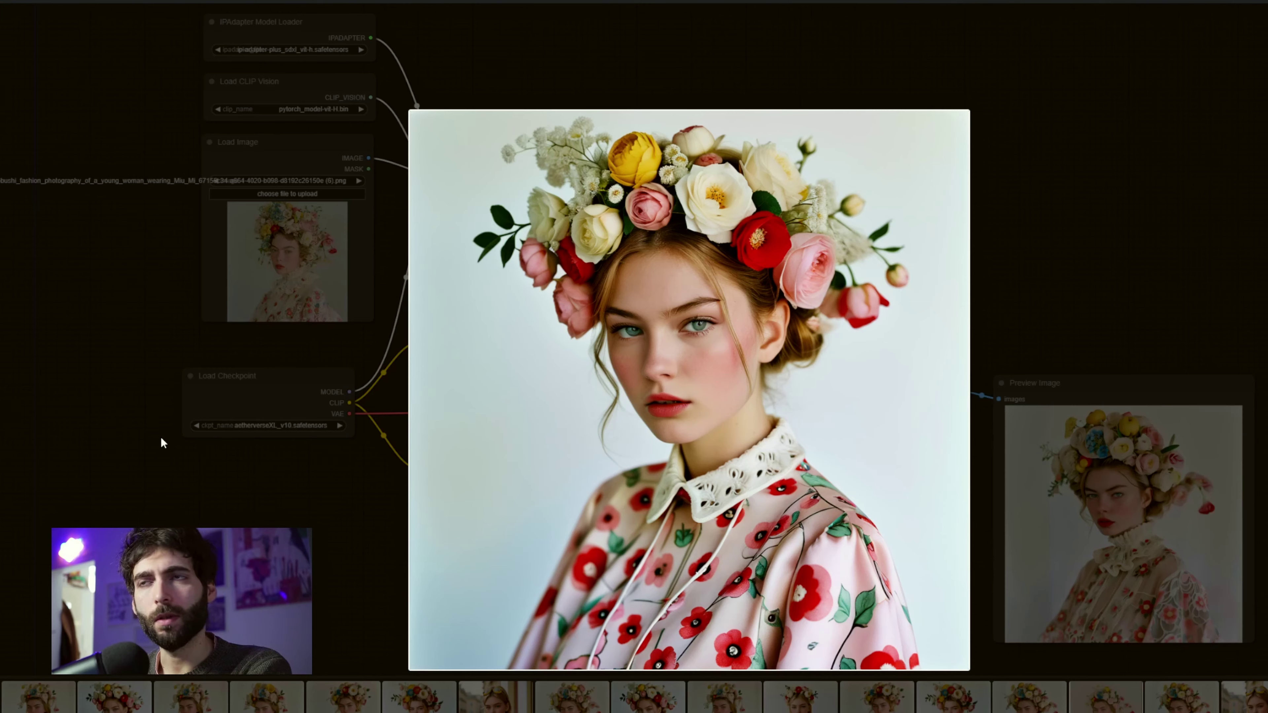
Step: Advance through four more portraits to the one with a lace collar and blue bloom
key(Right)
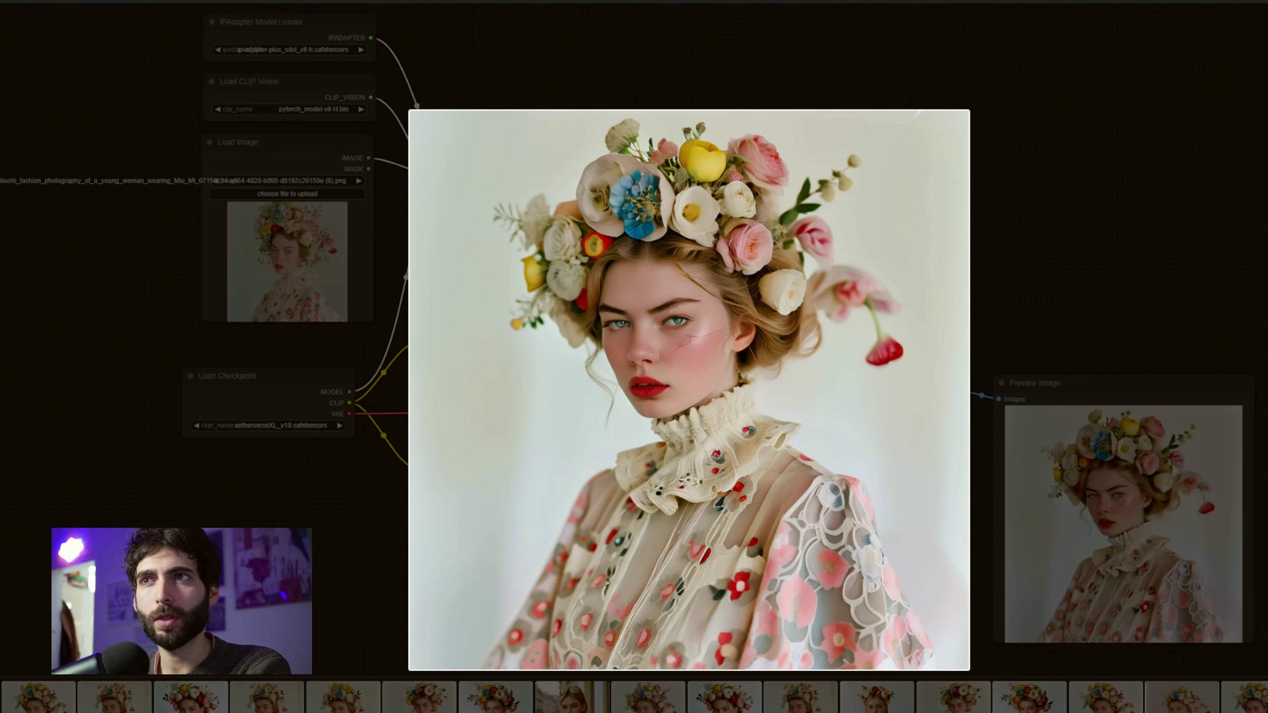
key(Right)
key(Right)
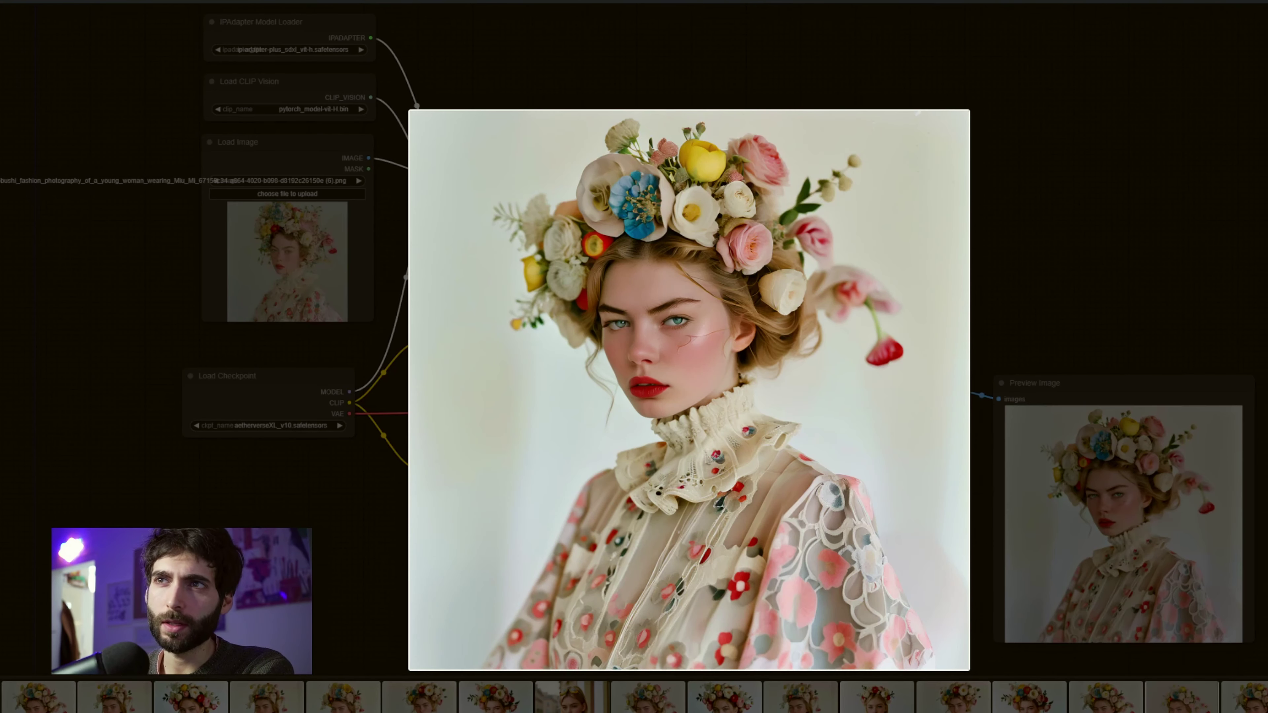
key(Right)
key(Right)
key(Right)
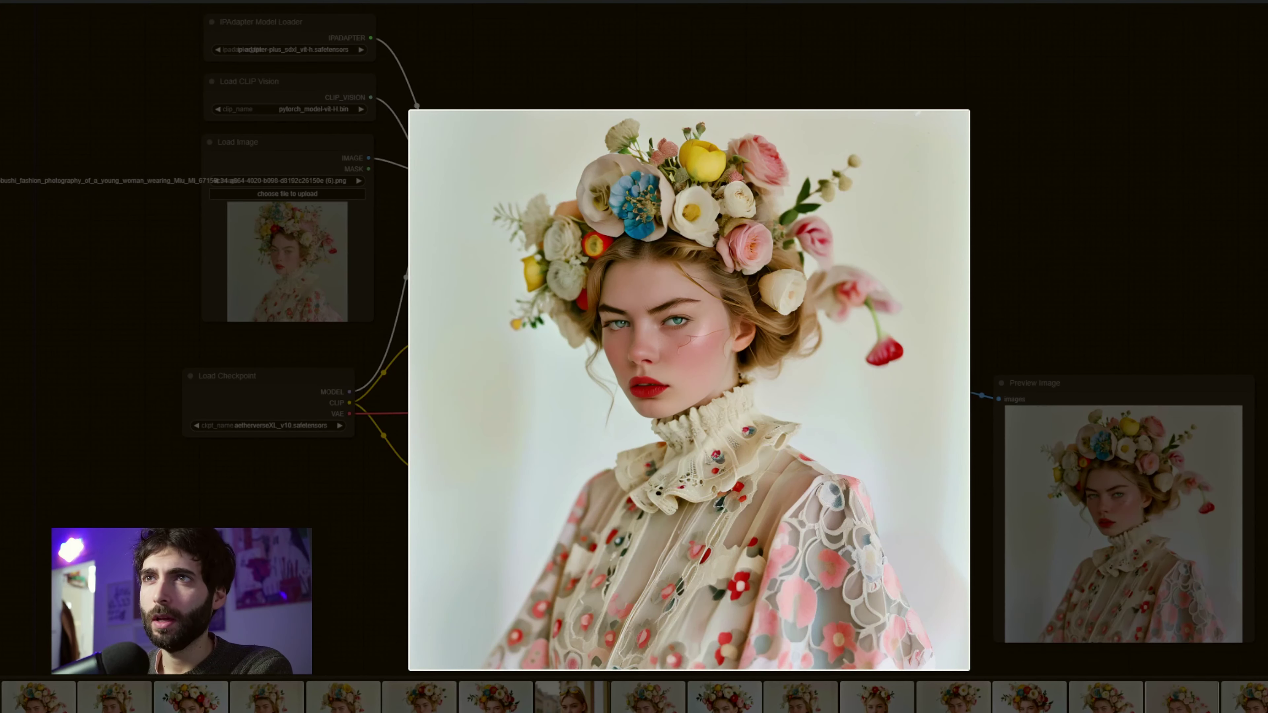
key(Right)
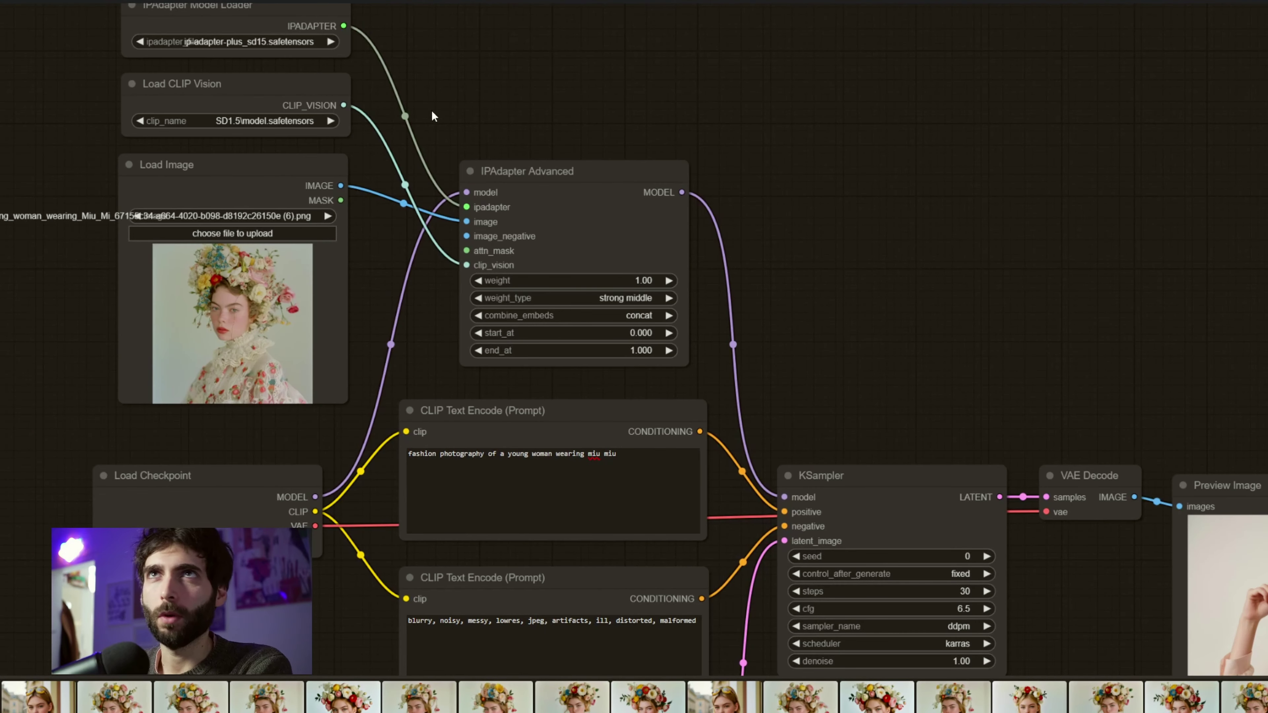
scroll(432, 116, up, 3)
click(698, 368)
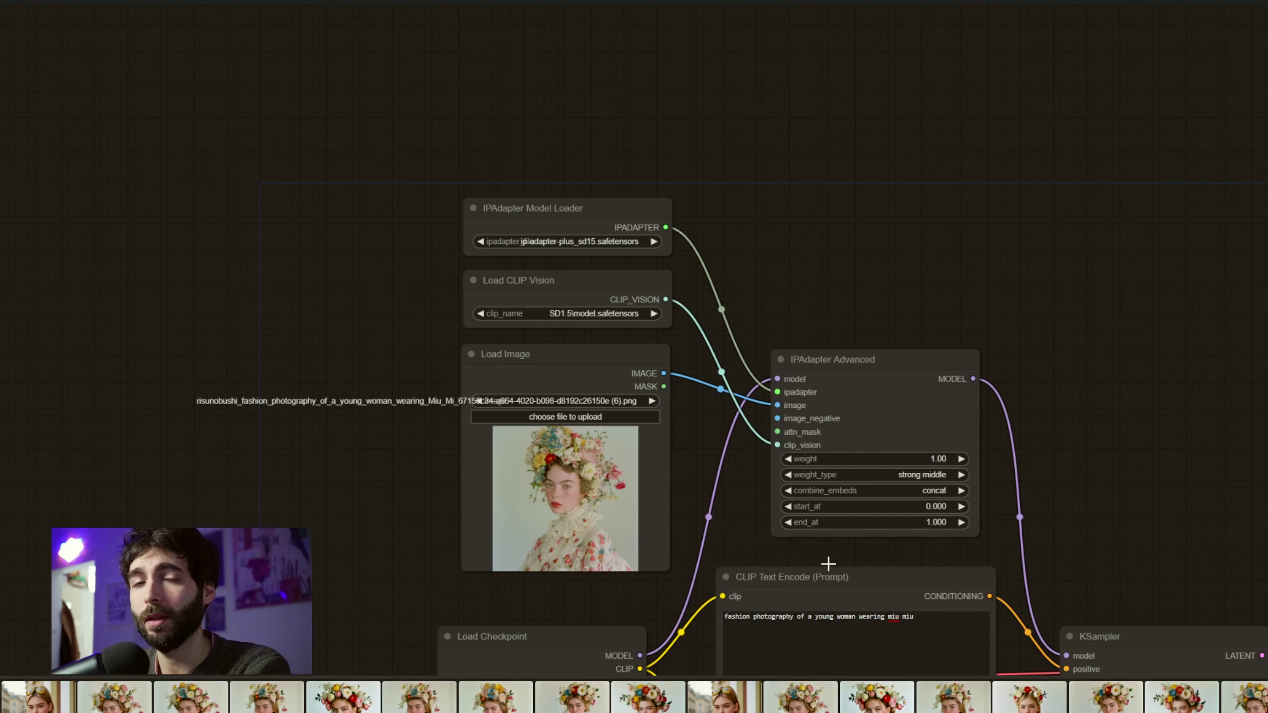
Step: Move the Load Image node up-left and place a duplicate copy below it
drag(551, 356, 219, 194)
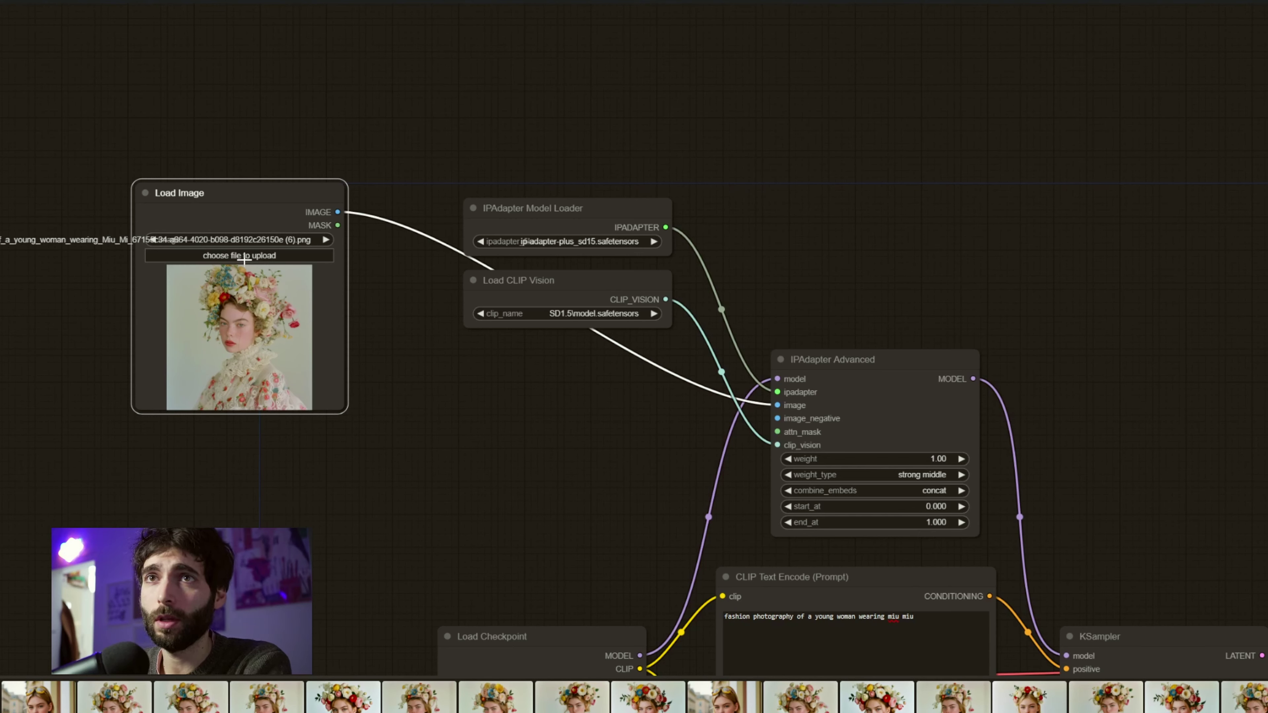
key(ctrl+c)
key(ctrl+v)
drag(185, 438, 246, 440)
Step: Add a Batch Images node via 'batch ima', wire both images in and its output into IPAdapter Advanced
double_click(325, 416)
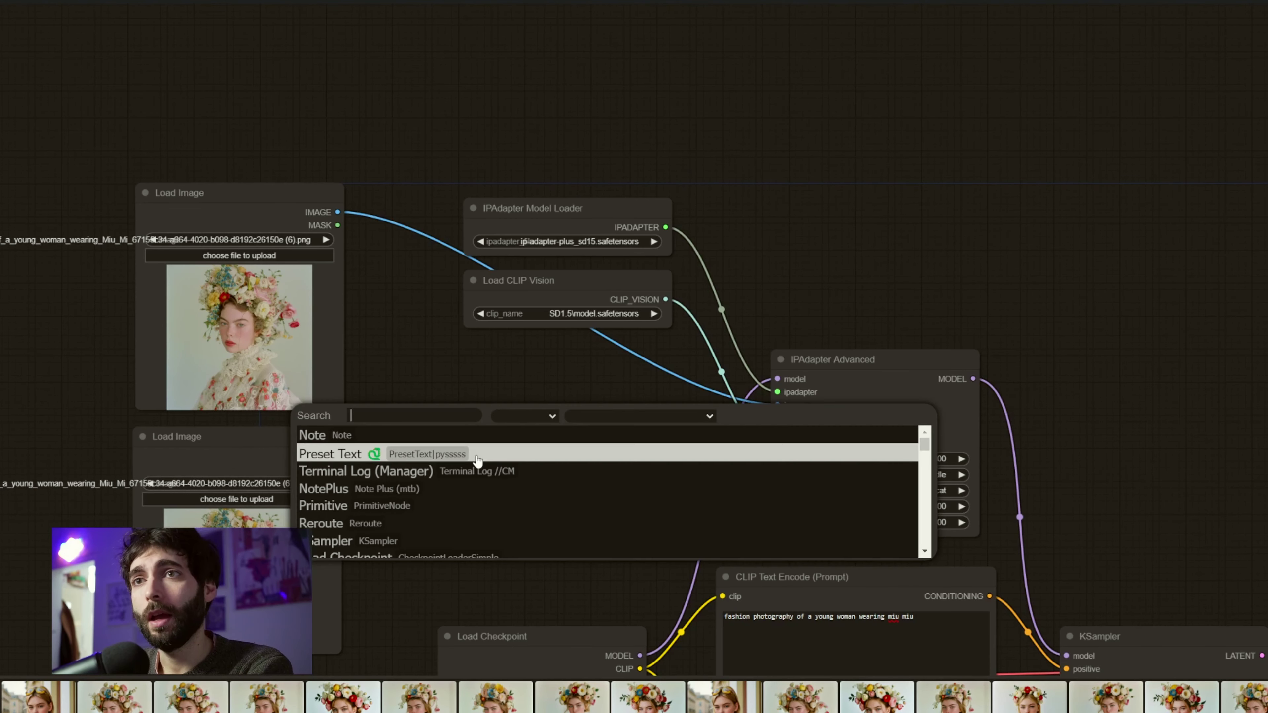
double_click(437, 397)
text(batch ima)
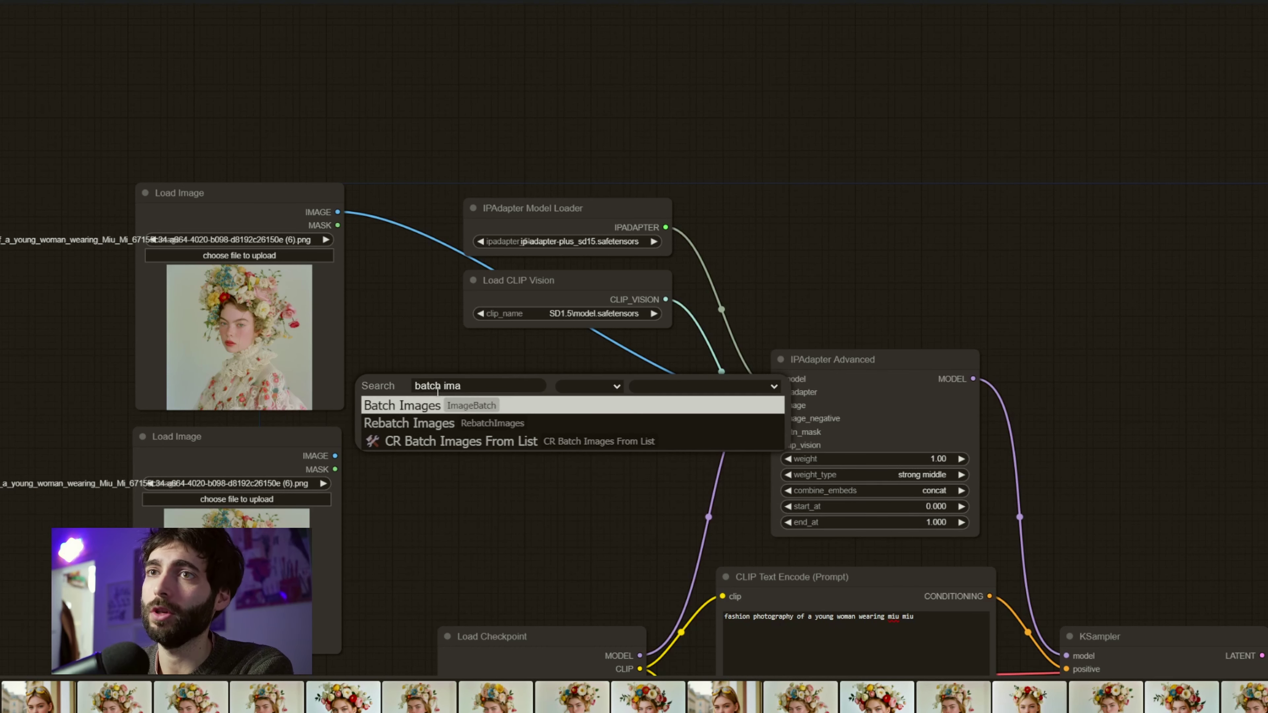
key(Return)
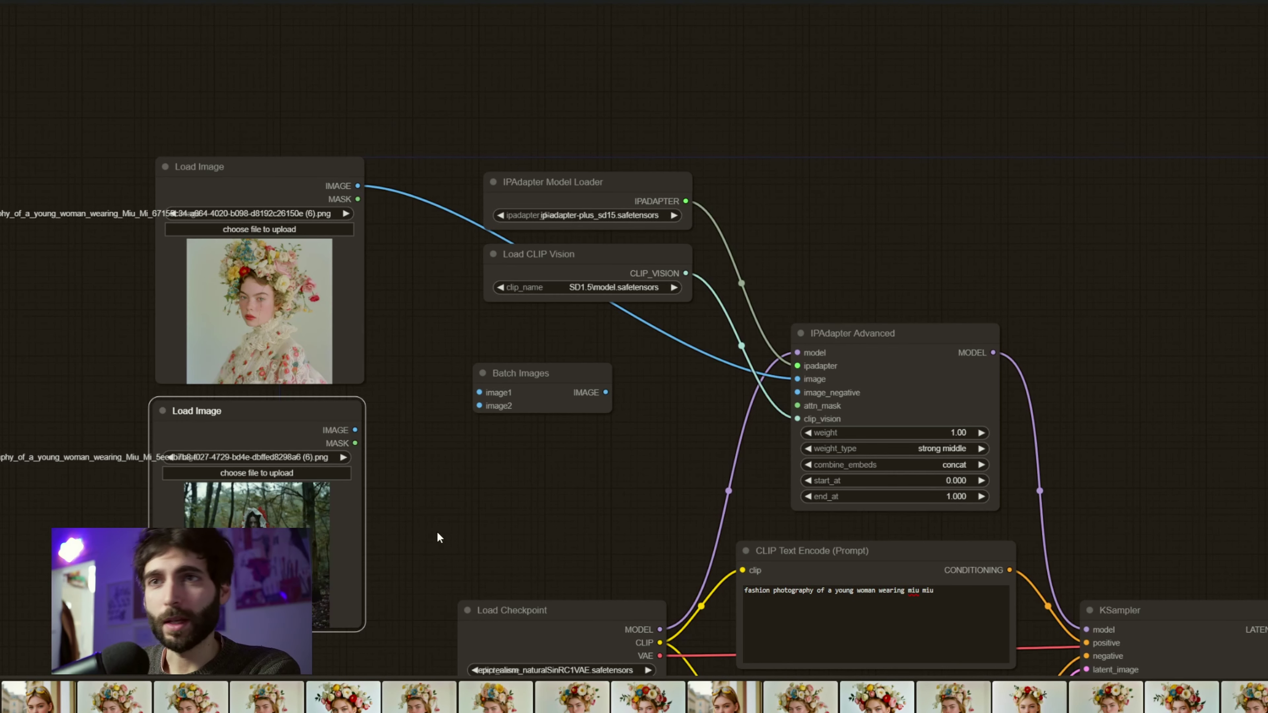
drag(521, 373, 547, 382)
drag(355, 186, 505, 401)
drag(355, 430, 505, 414)
drag(631, 400, 797, 380)
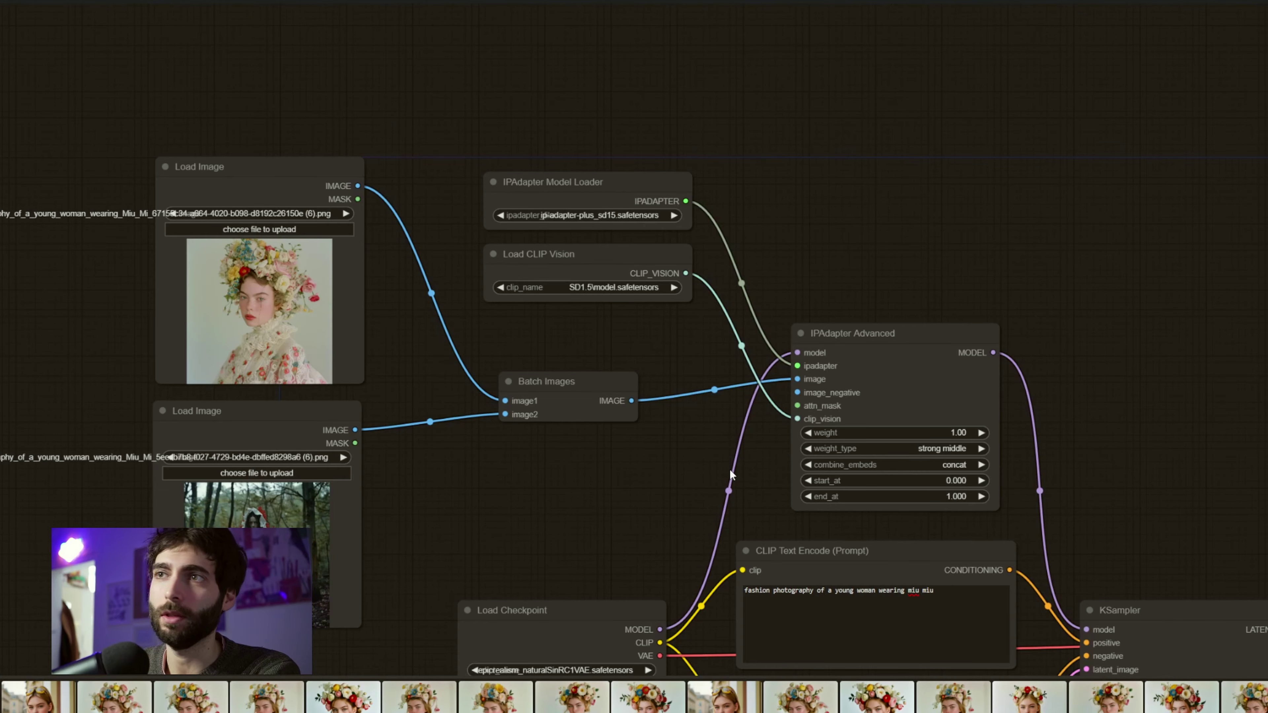
Step: Bring IPAdapter Advanced's settings into view and list its combine_embeds modes
drag(674, 507, 524, 489)
scroll(729, 430, up, 5)
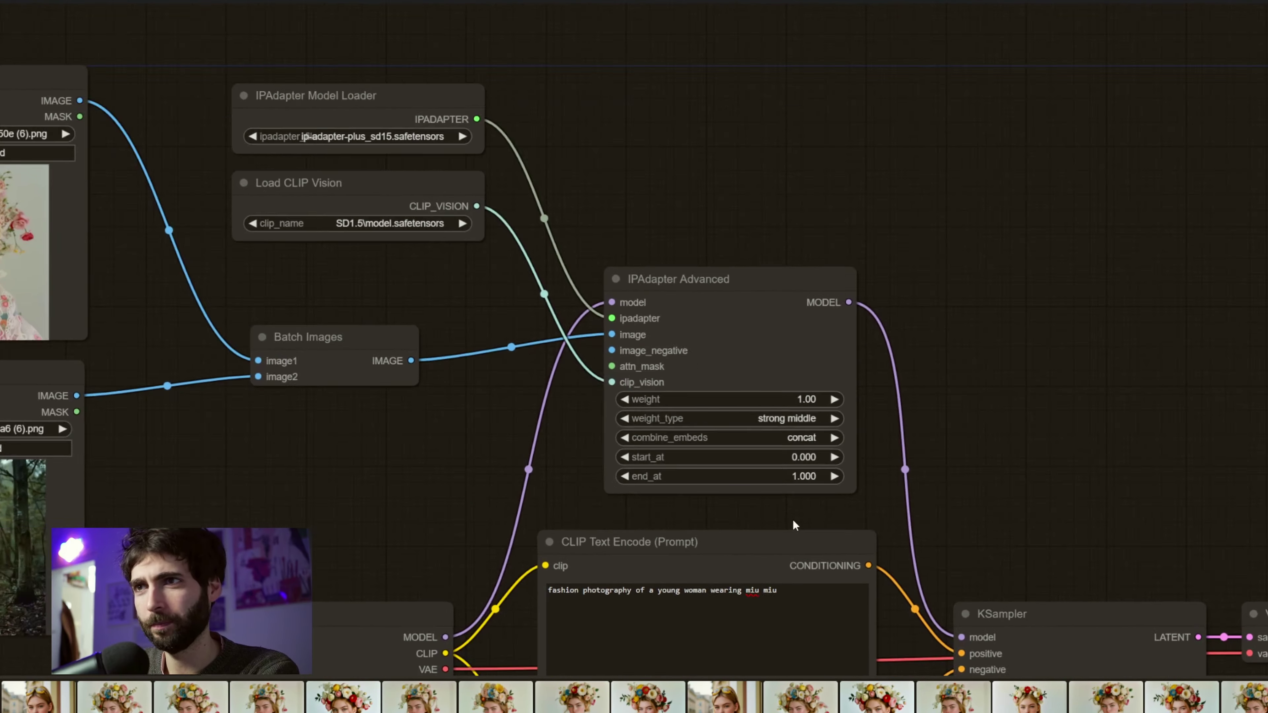
click(810, 422)
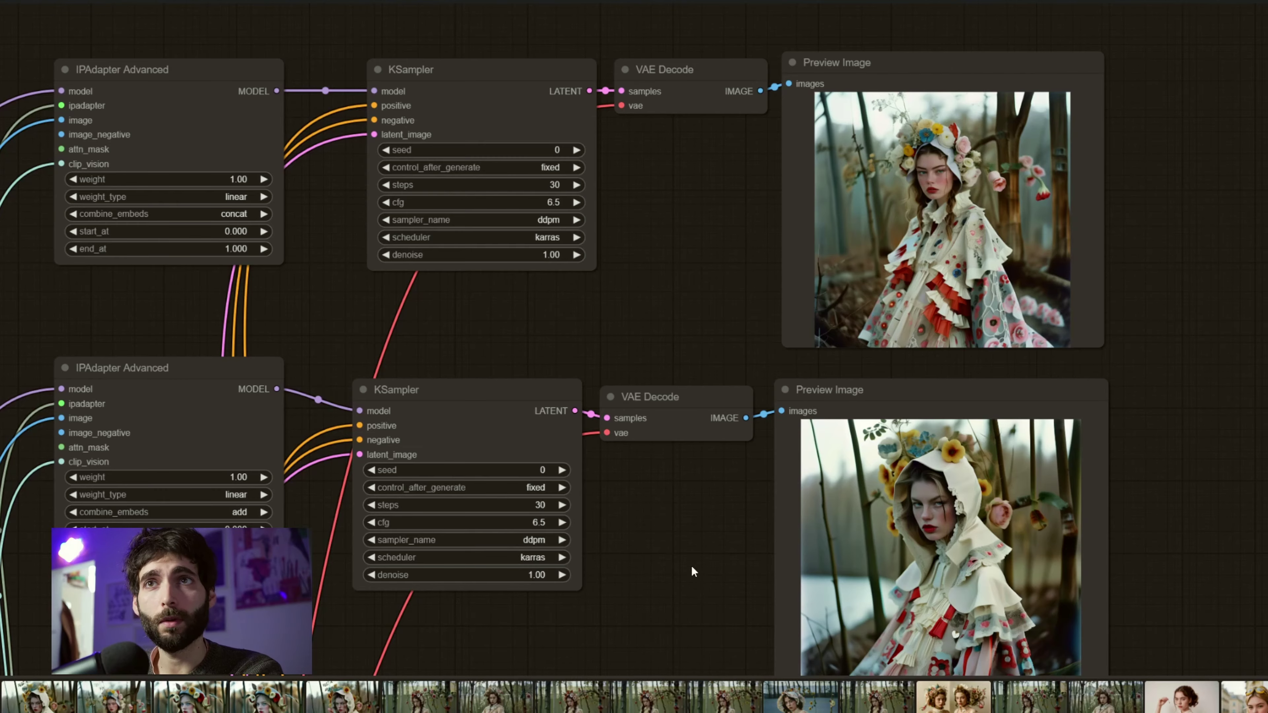
drag(348, 368, 348, 119)
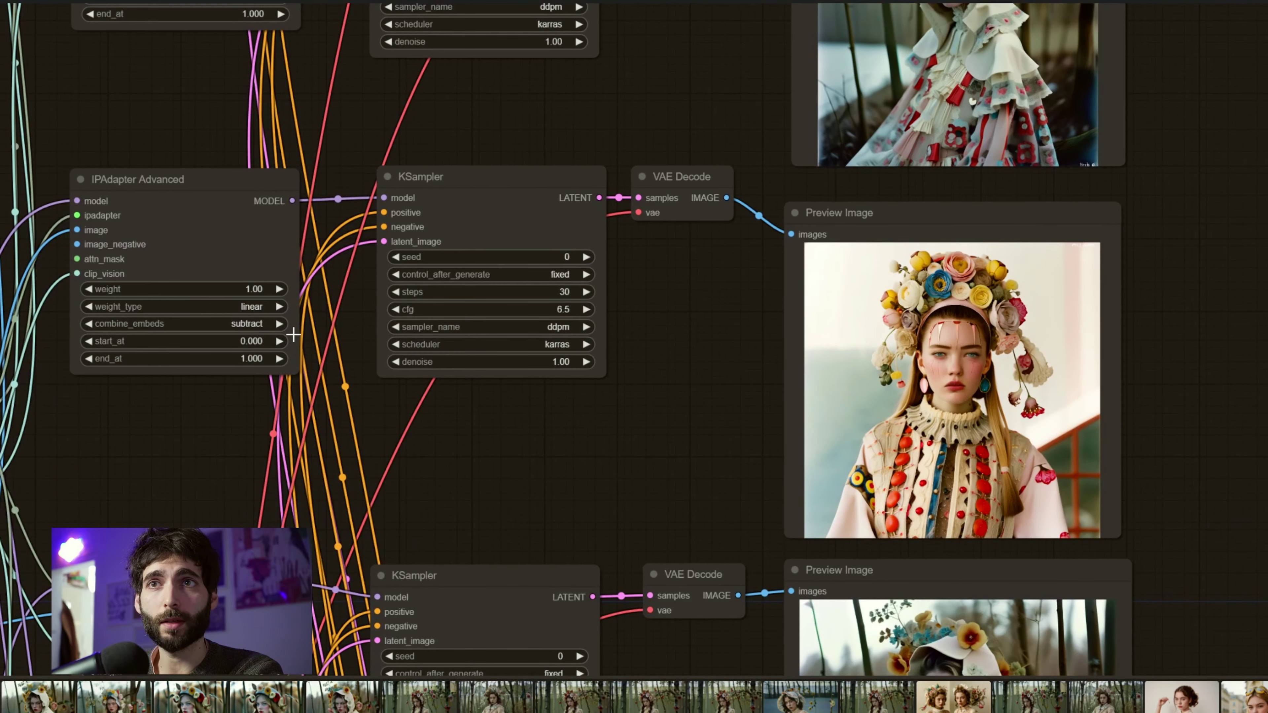
drag(339, 373, 377, 114)
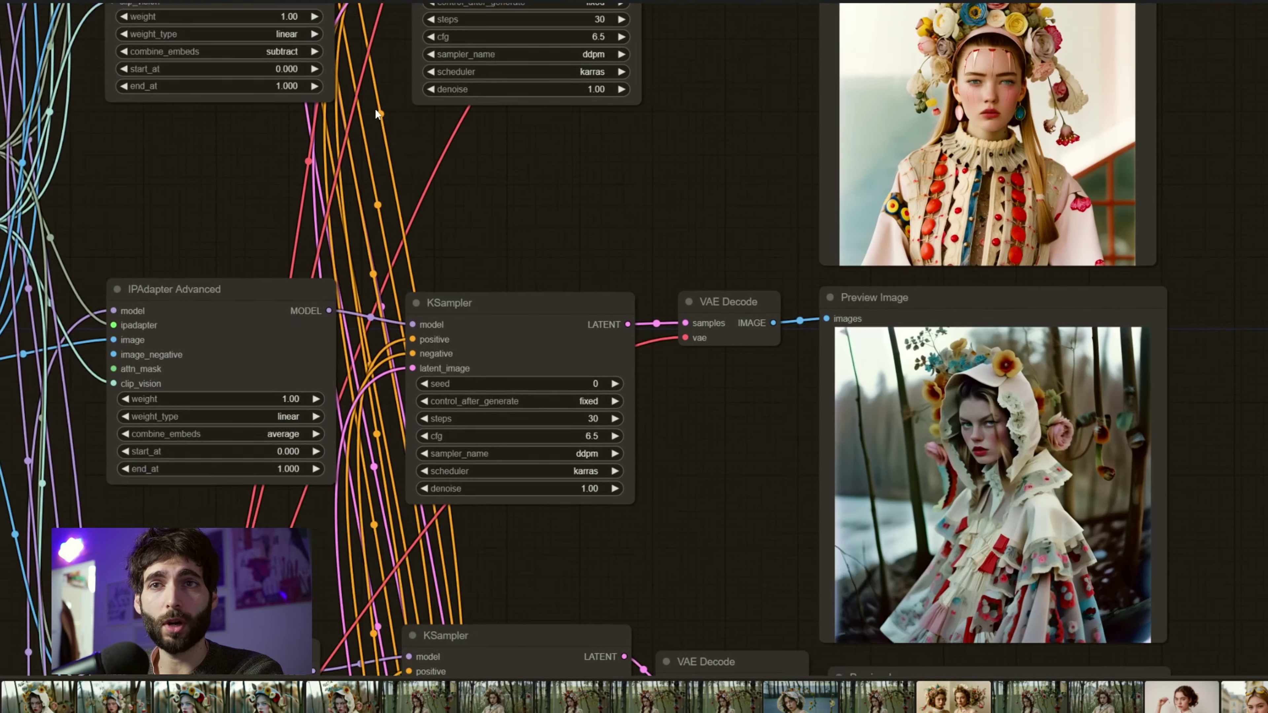
scroll(377, 114, down, 1)
scroll(362, 399, down, 5)
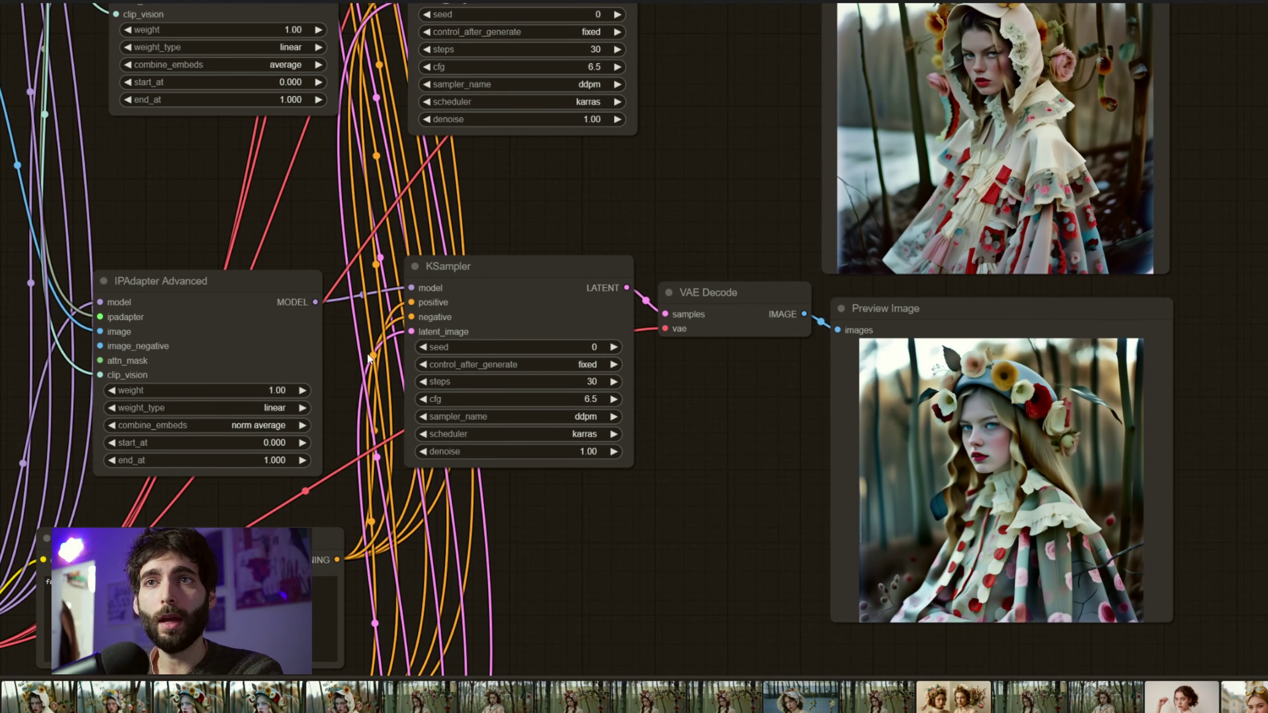
scroll(660, 320, down, 7)
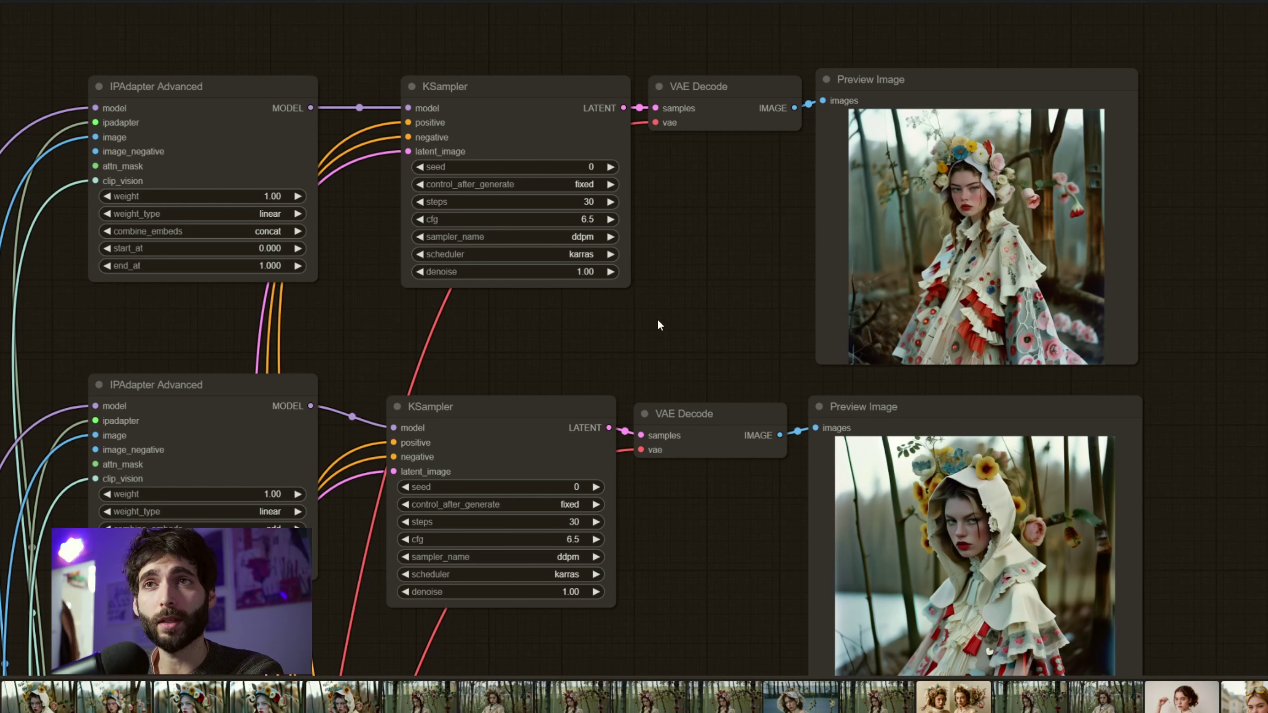
scroll(678, 329, right, 1)
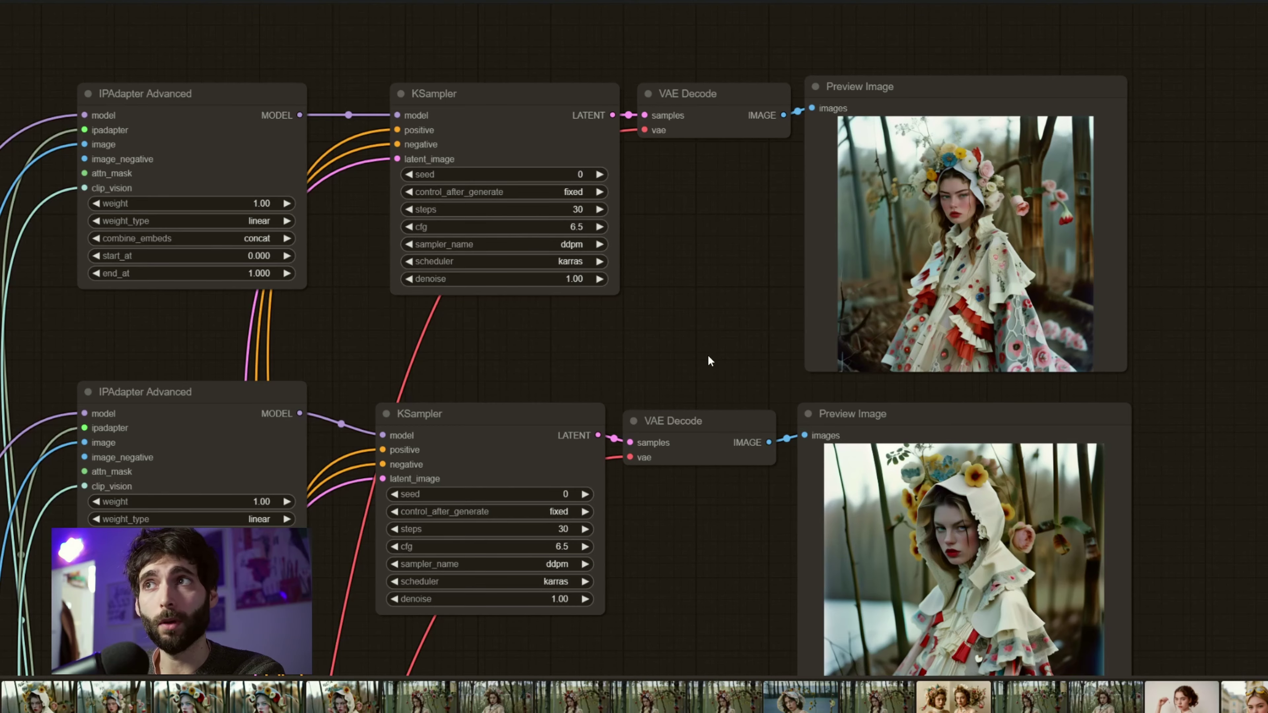
drag(710, 354, 447, 382)
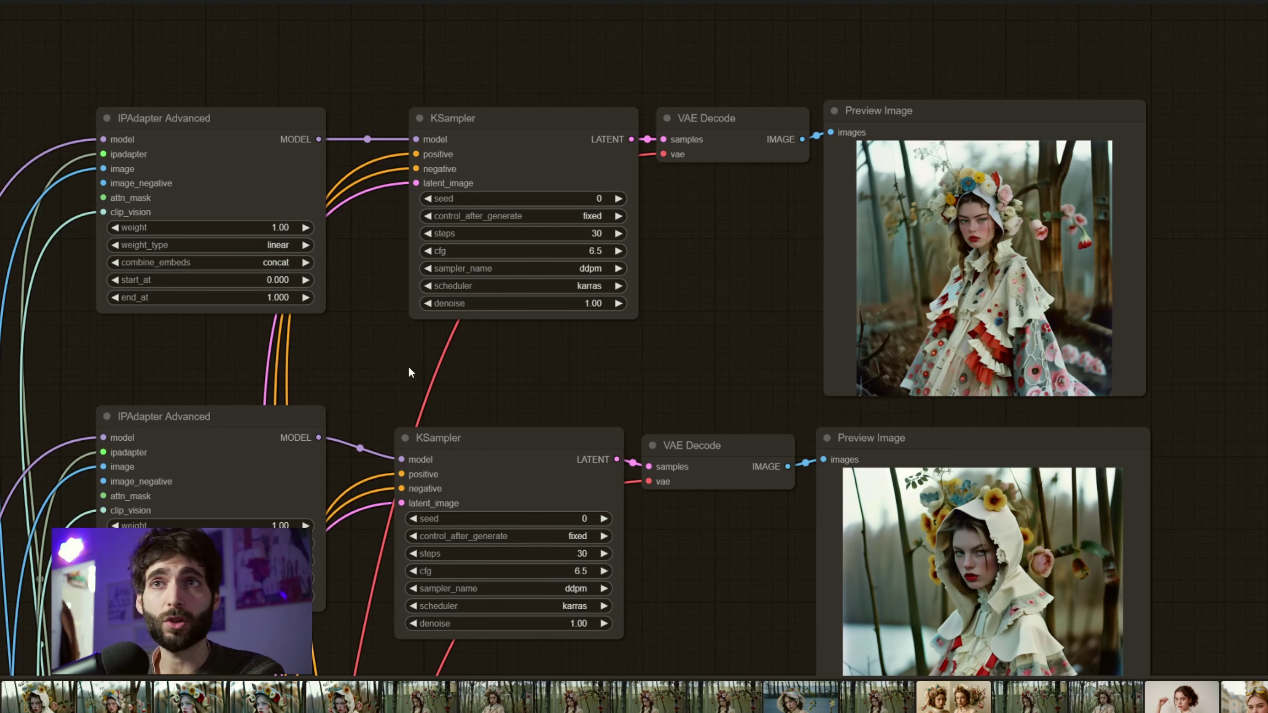
drag(552, 383, 563, 387)
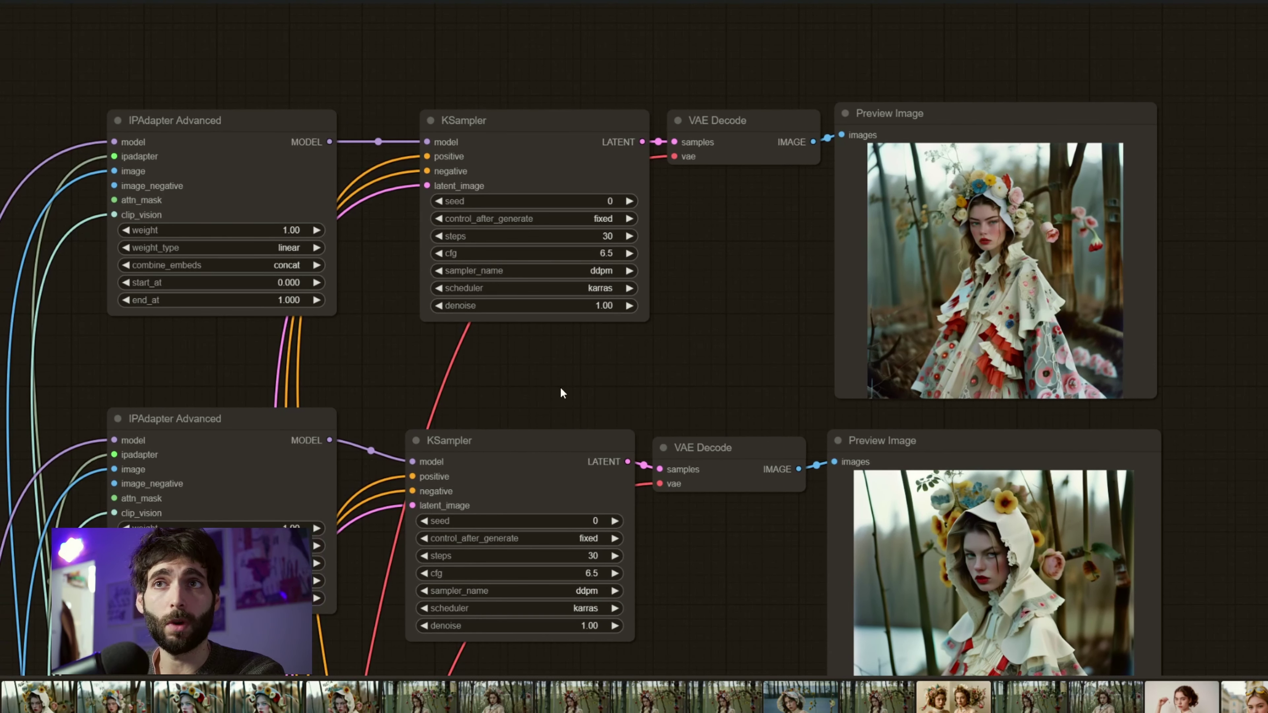
scroll(647, 402, down, 5)
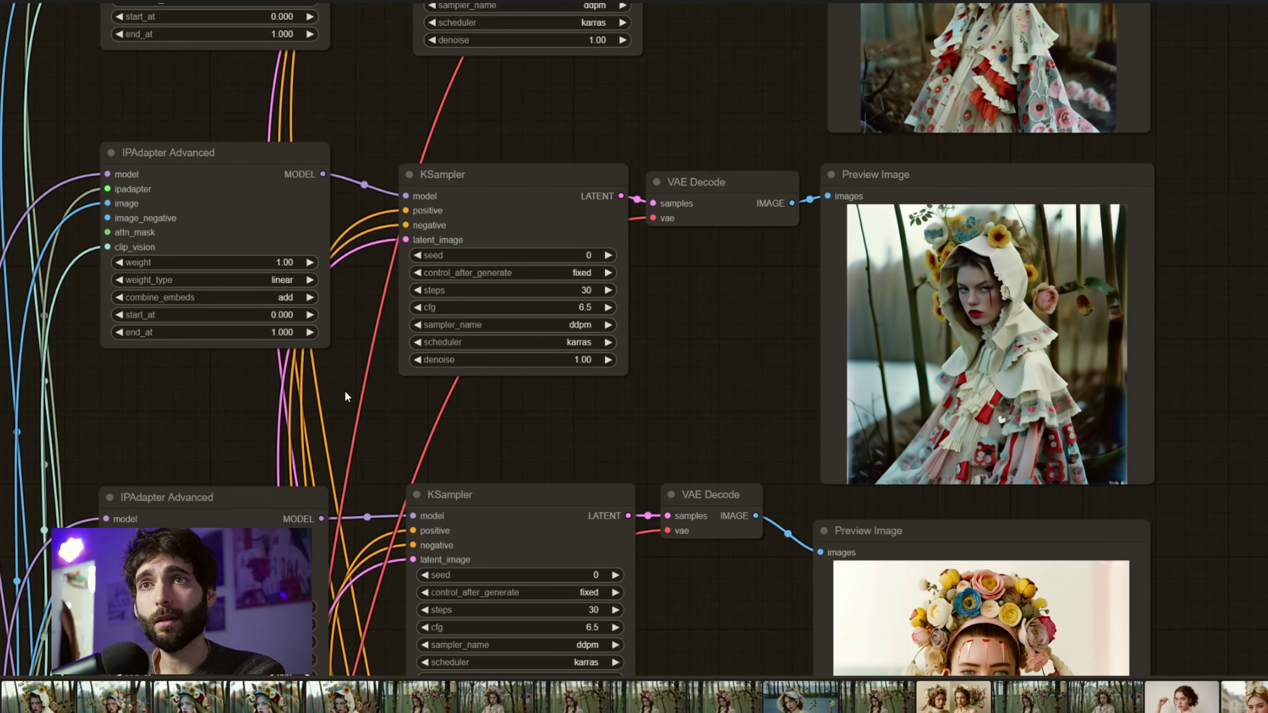
scroll(694, 417, right, 1)
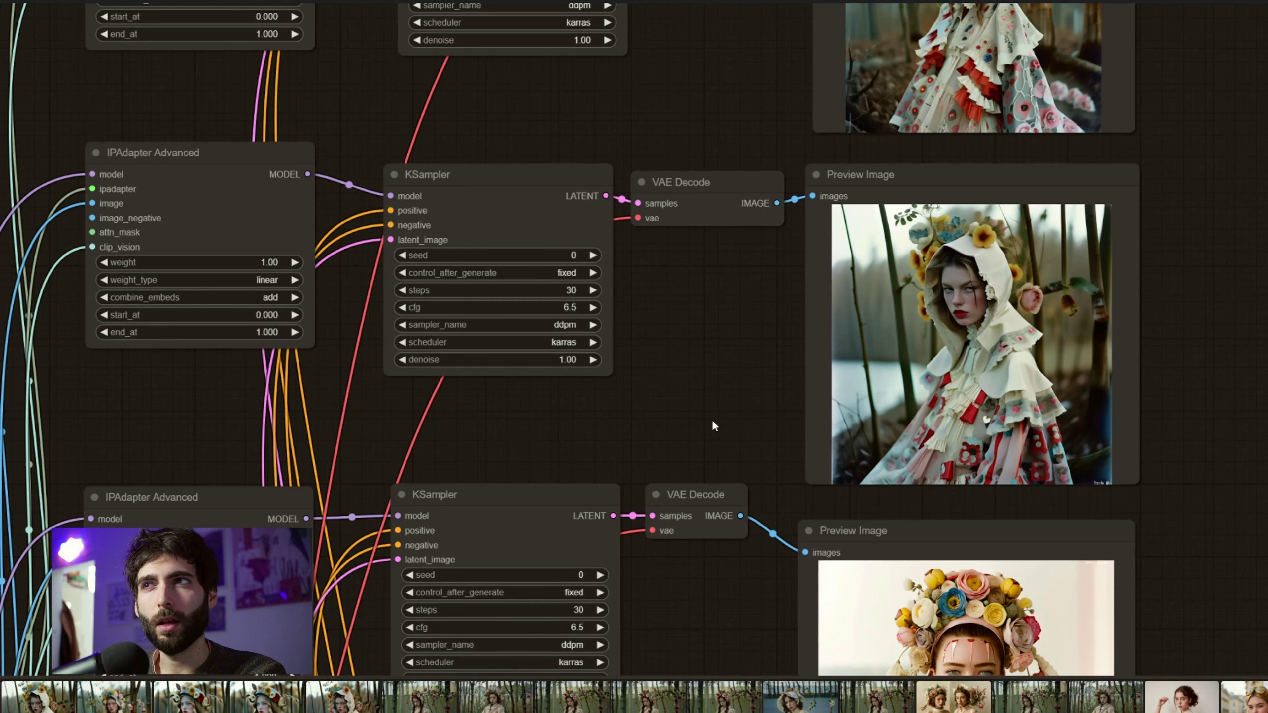
scroll(674, 500, down, 5)
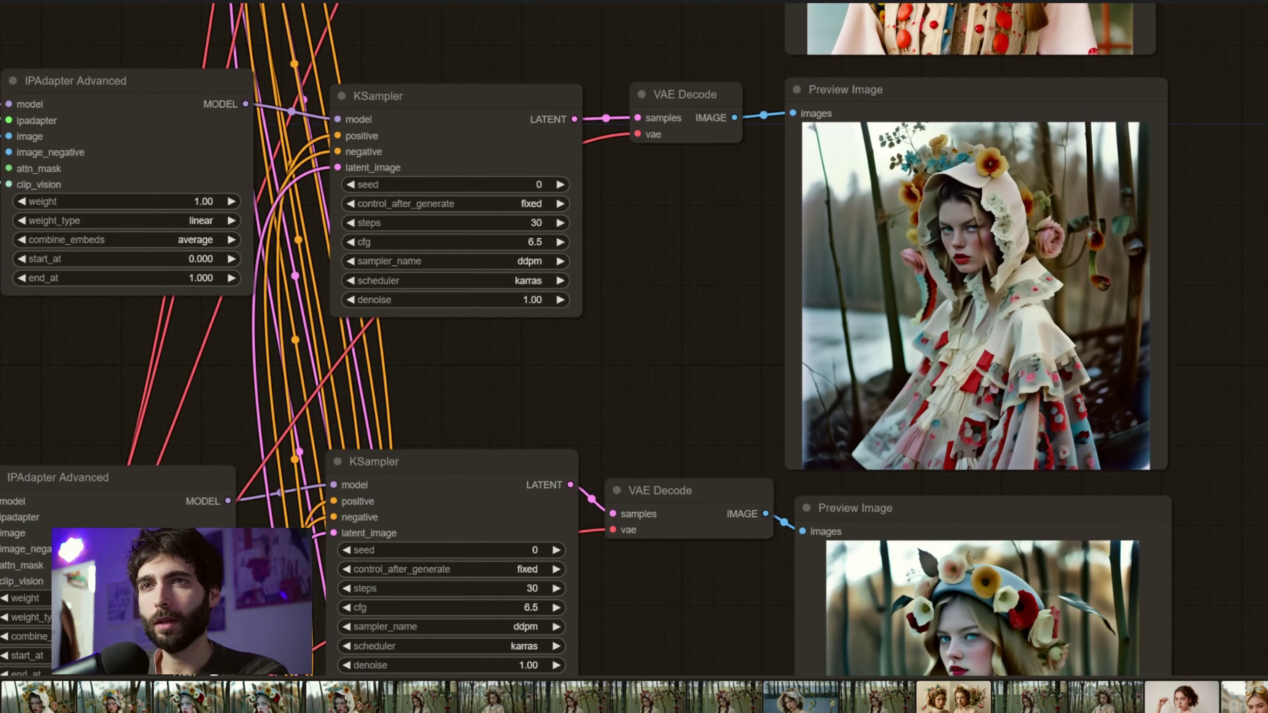
drag(666, 322, 710, 350)
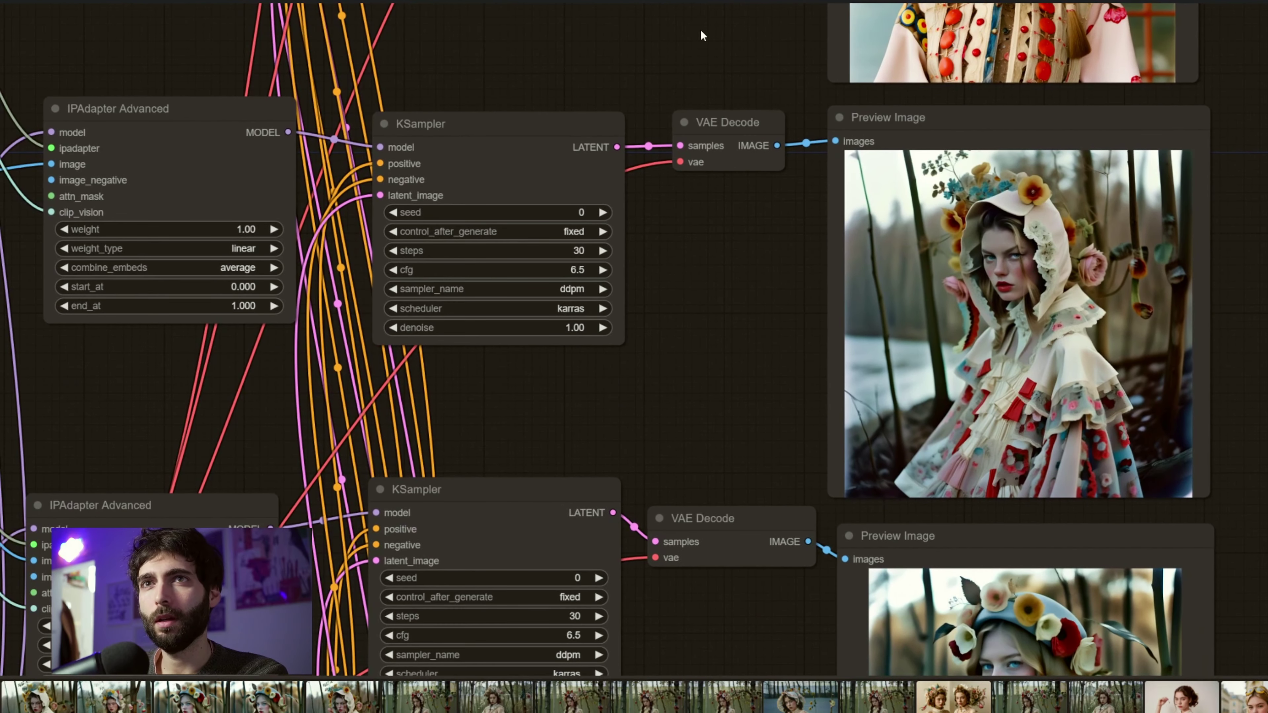